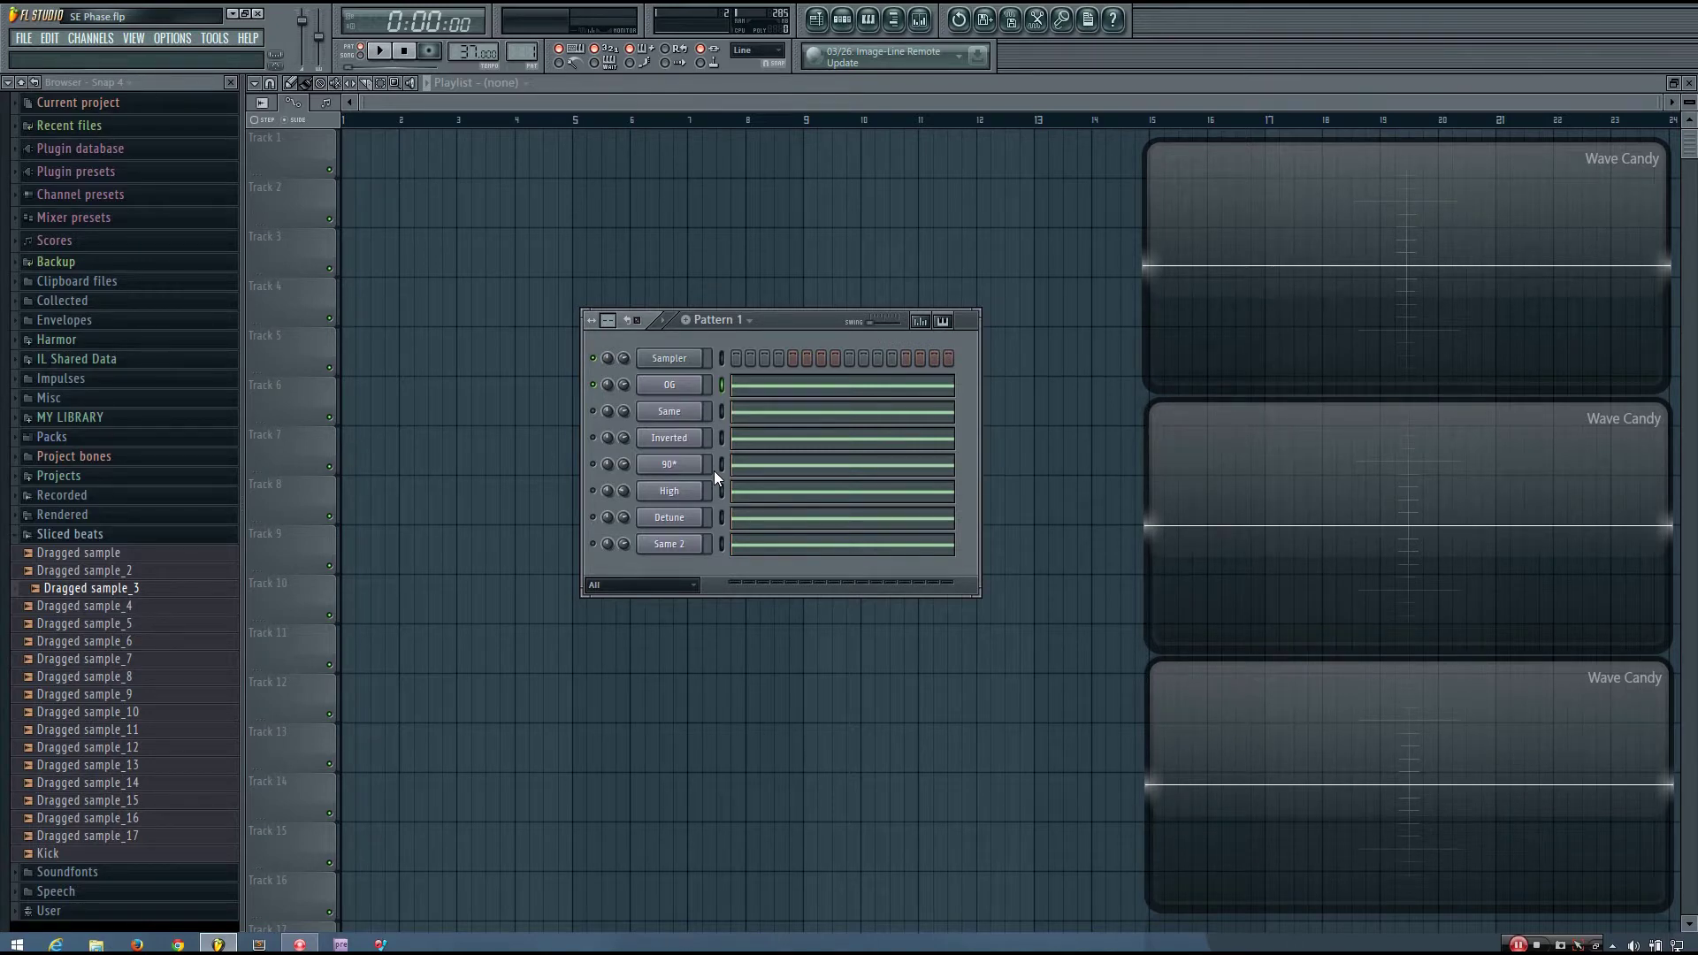
Step: Preview a C4 note, select the Same channel, and play OG against Same once
key("z")
key("Down")
key("space")
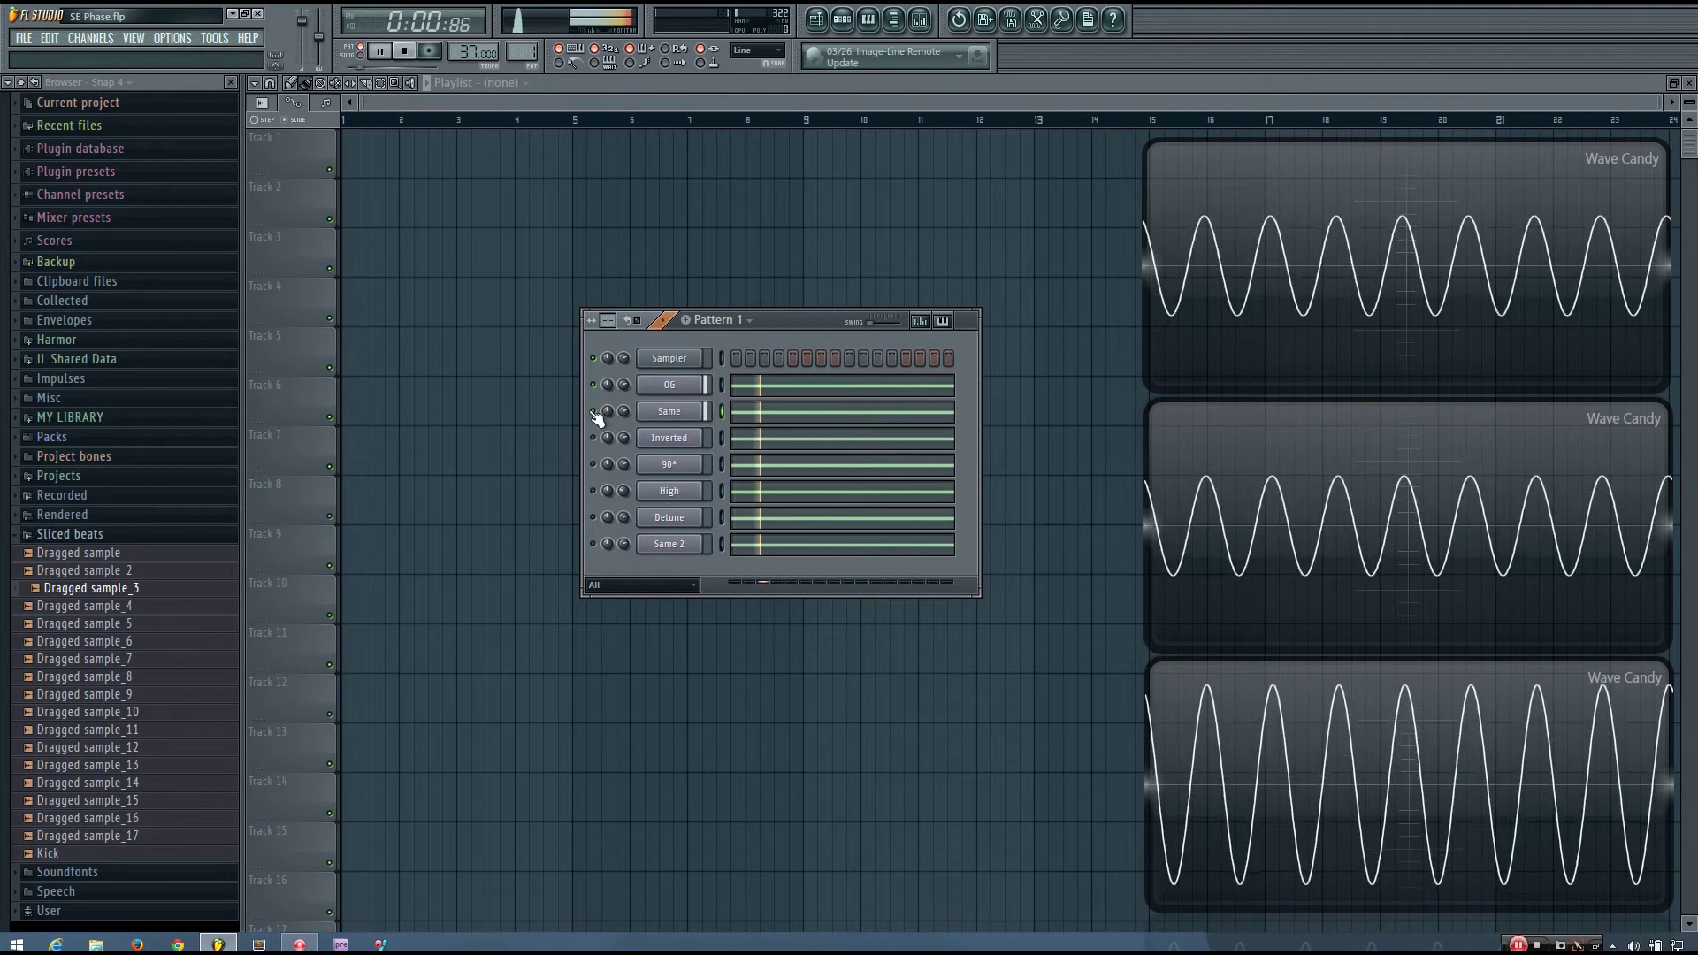
key("space")
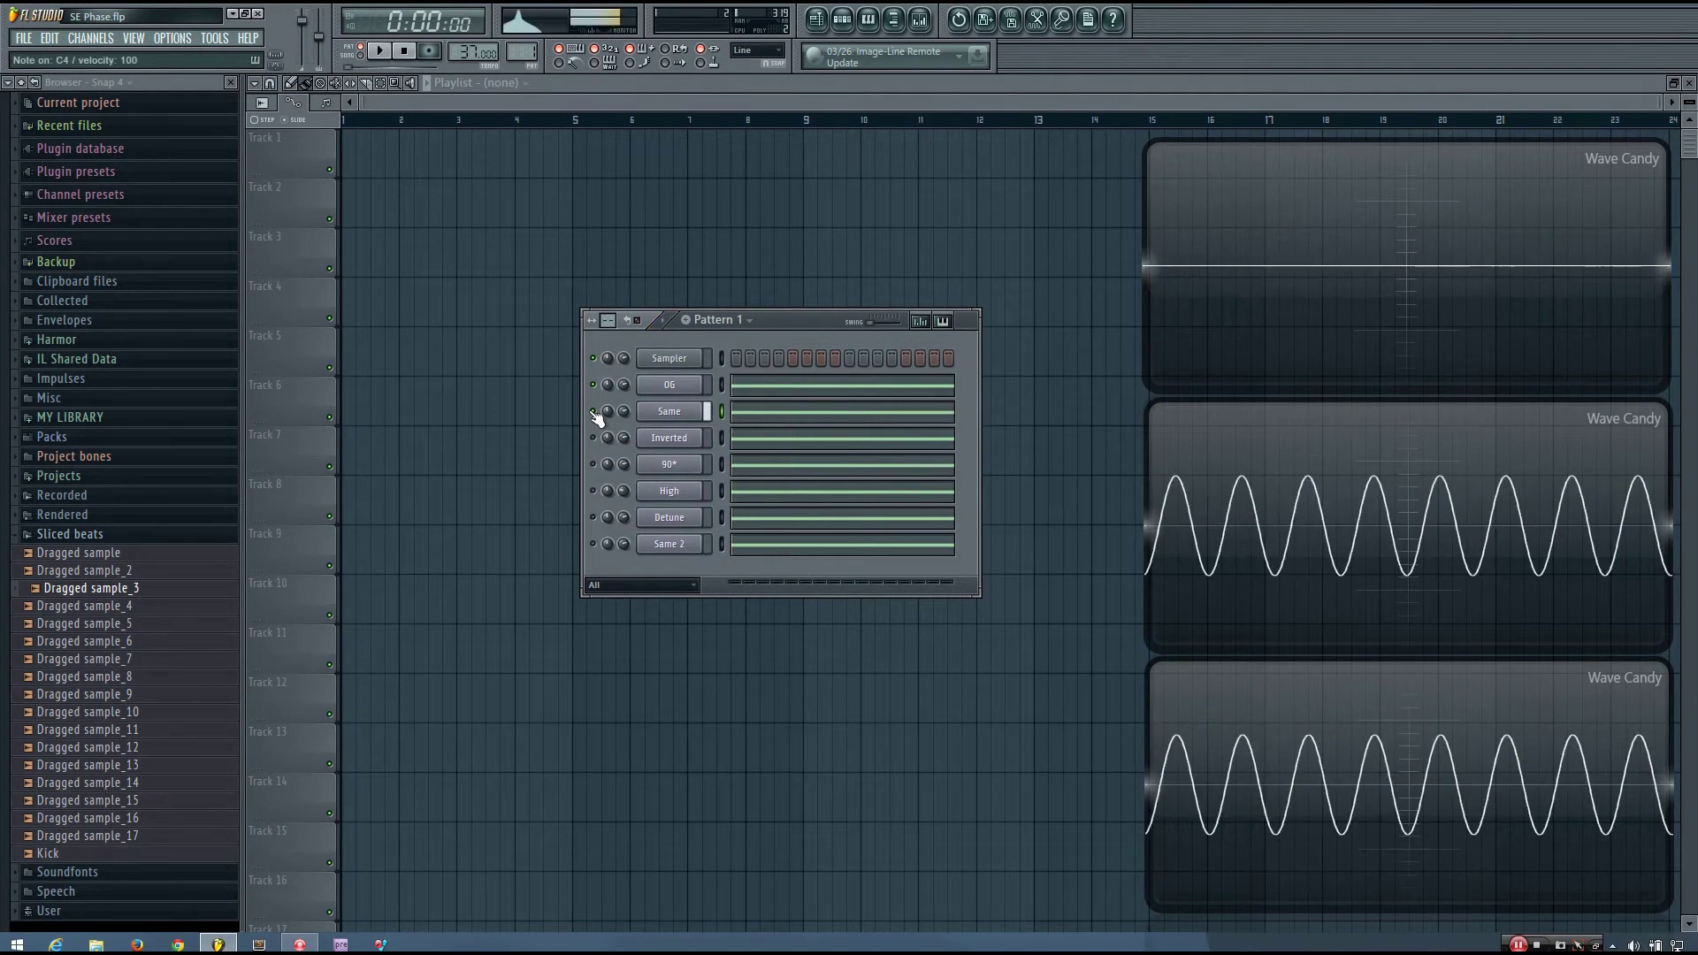
Step: Preview the C4 note again and play OG against Inverted to watch the sum cancel
key("z")
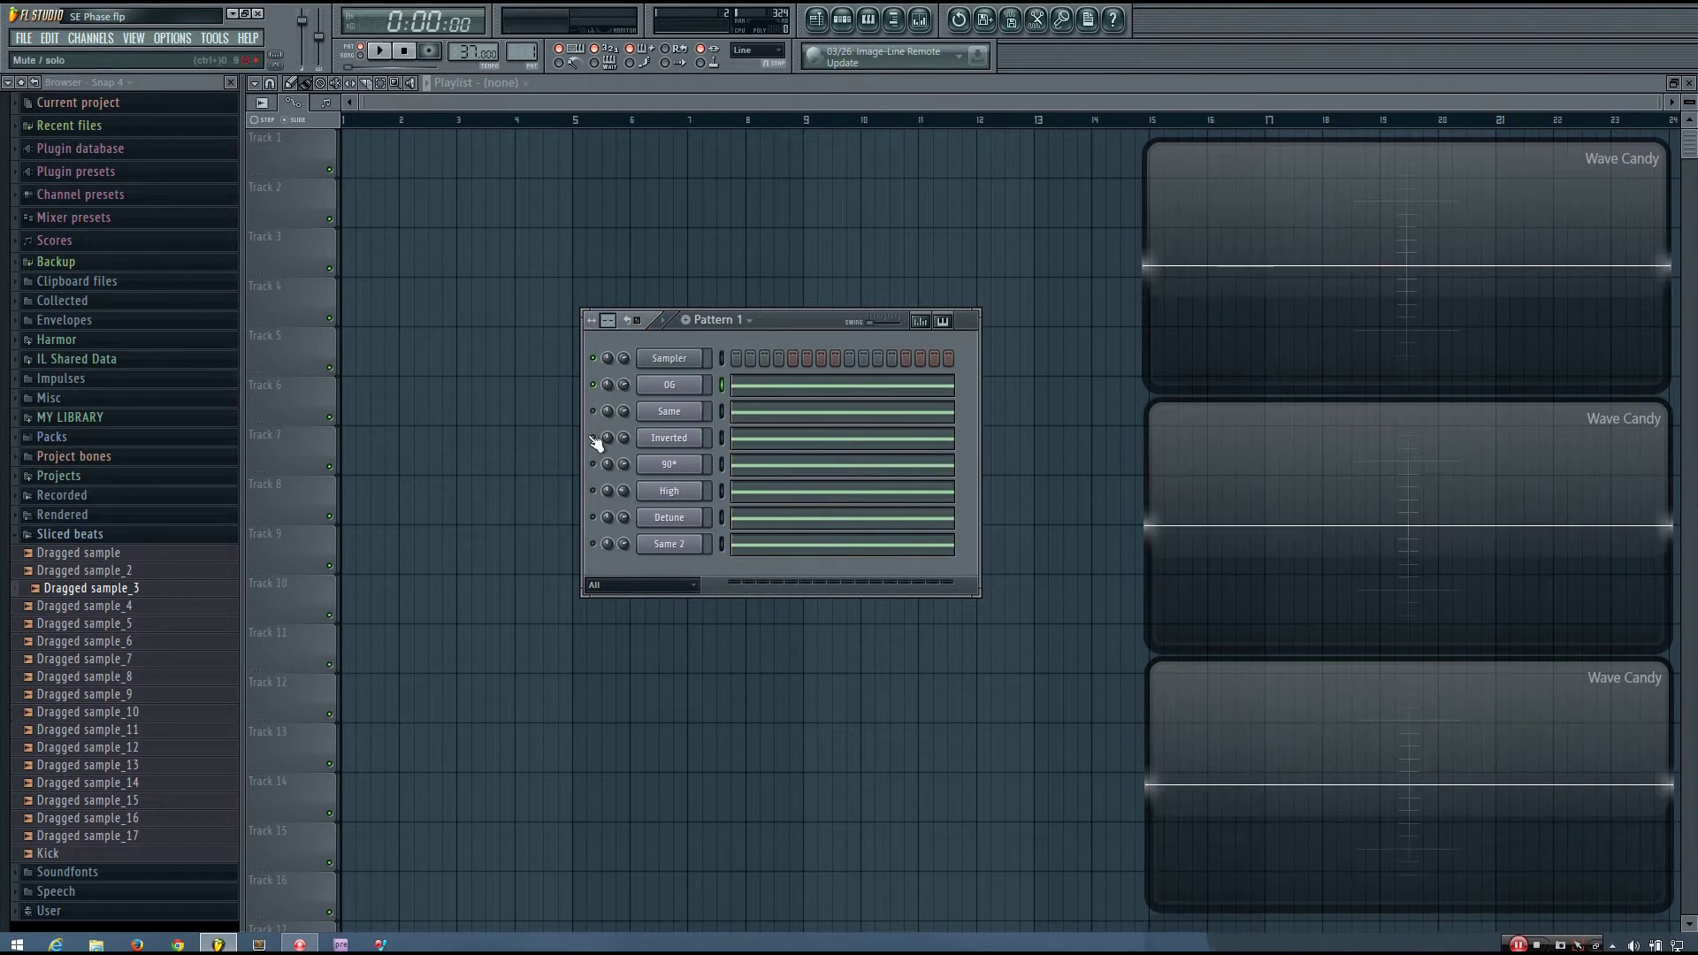
key("z")
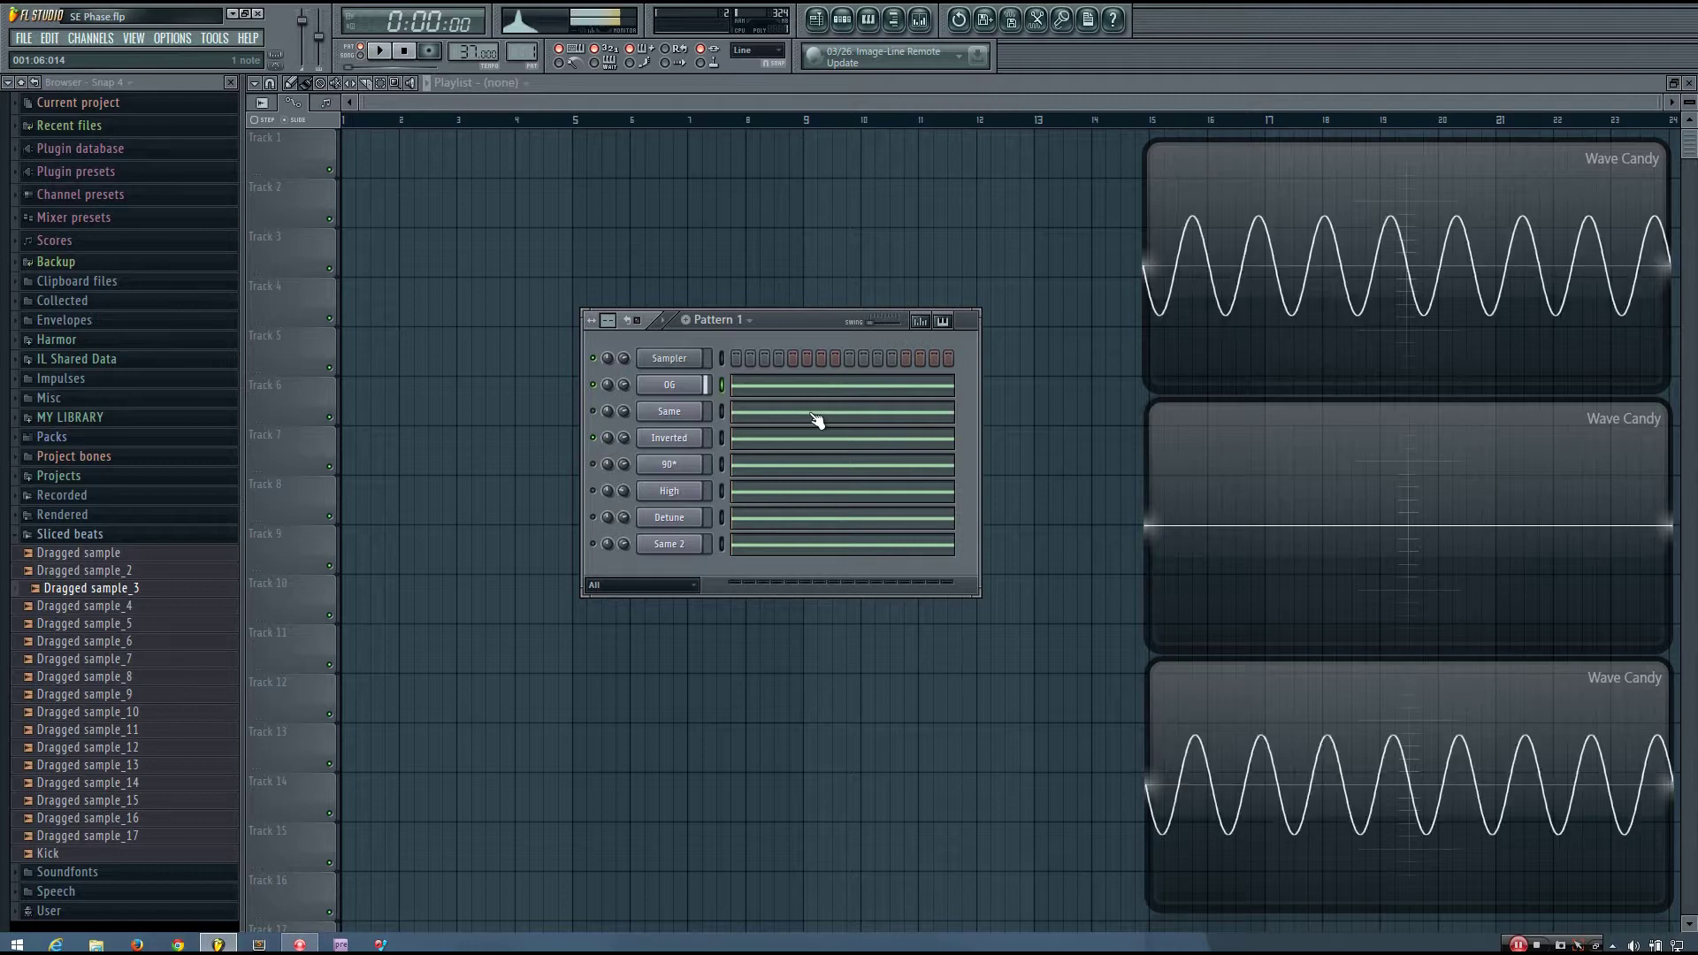
key("z")
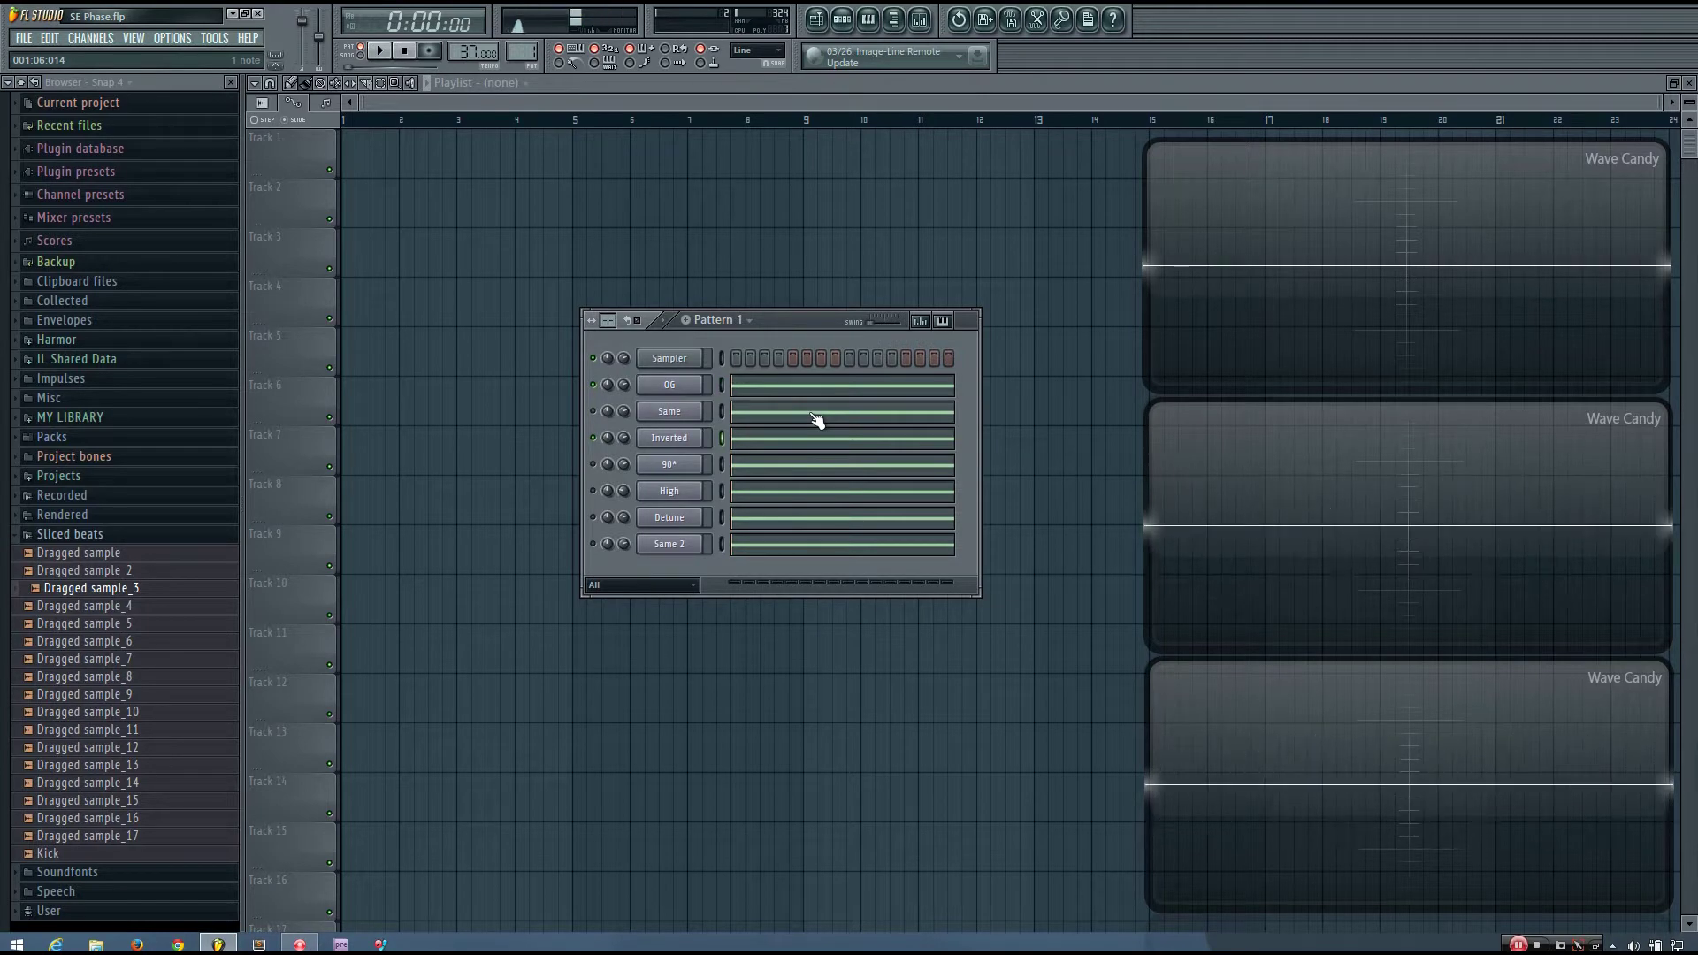
key("space")
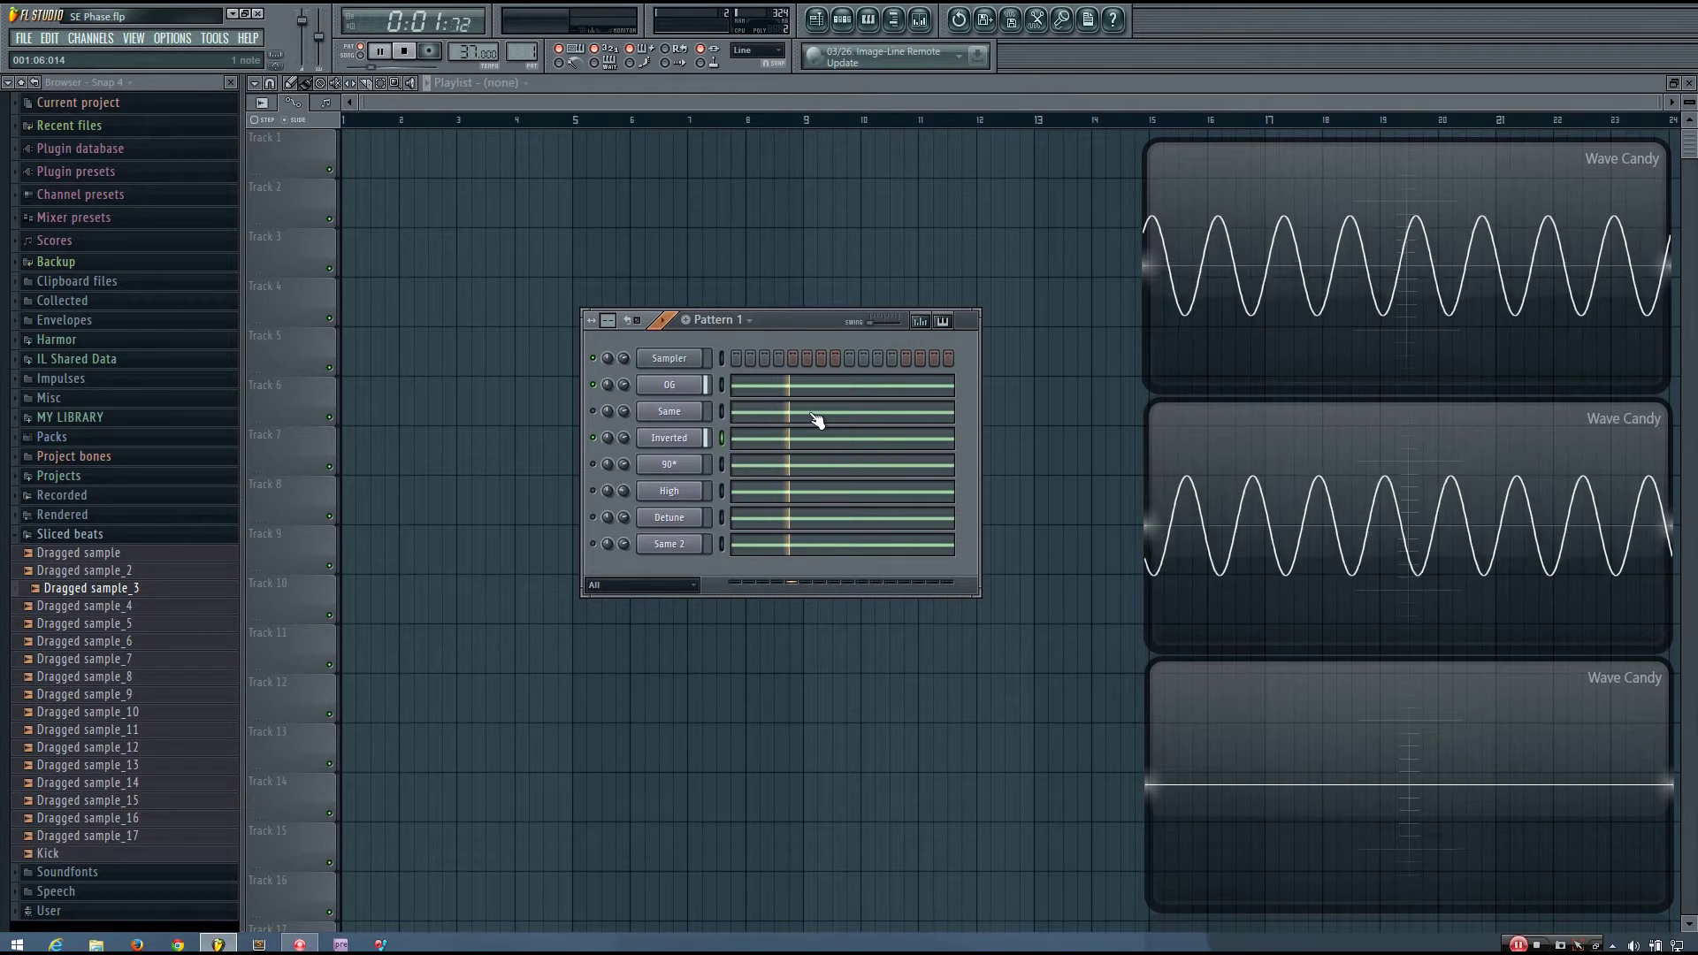
key("space")
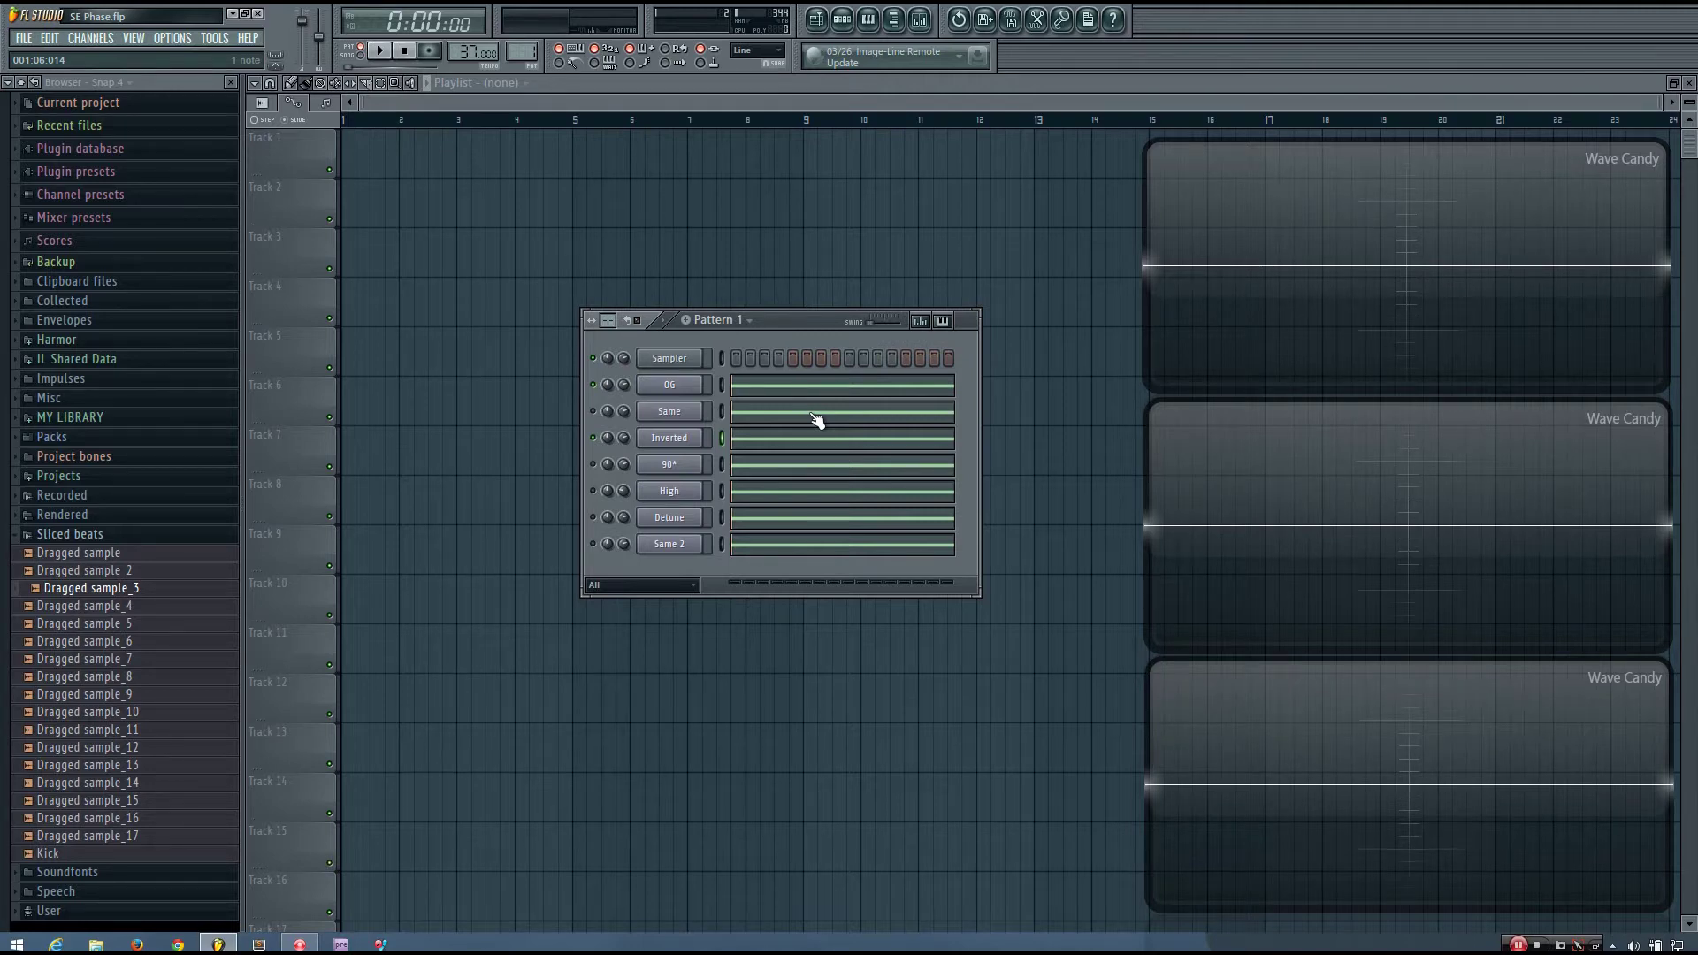
Step: Replay the pattern once more, then mute the Inverted channel
key("z")
key("z")
key("z")
key("space")
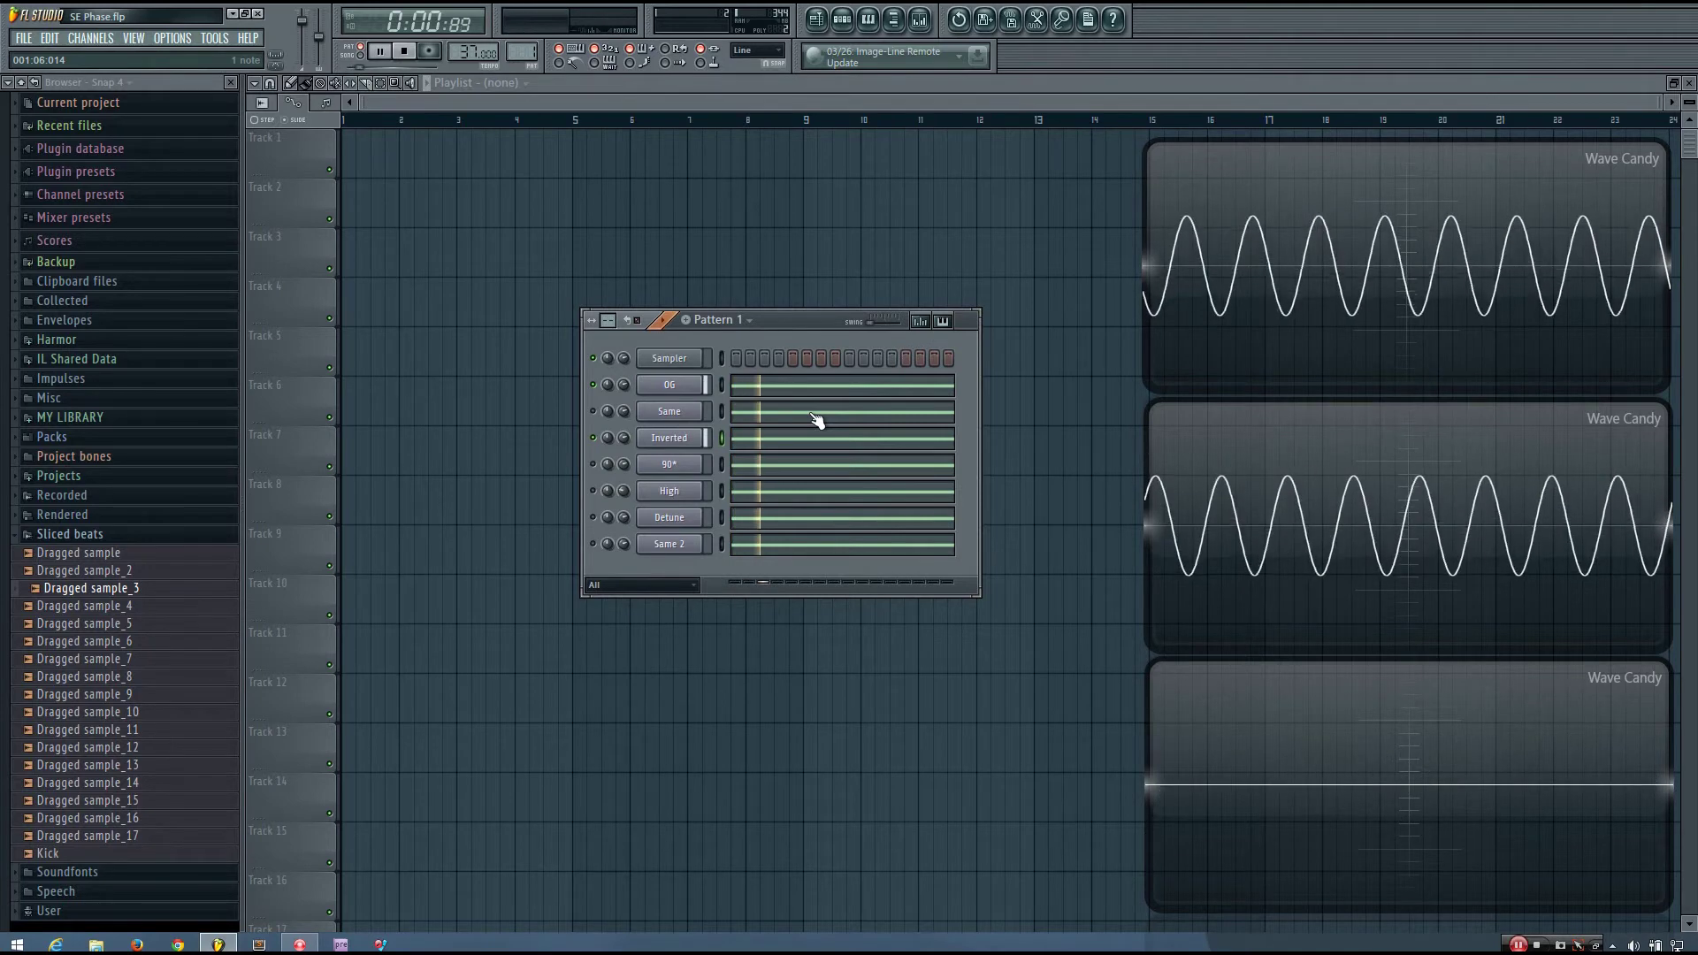
key("space")
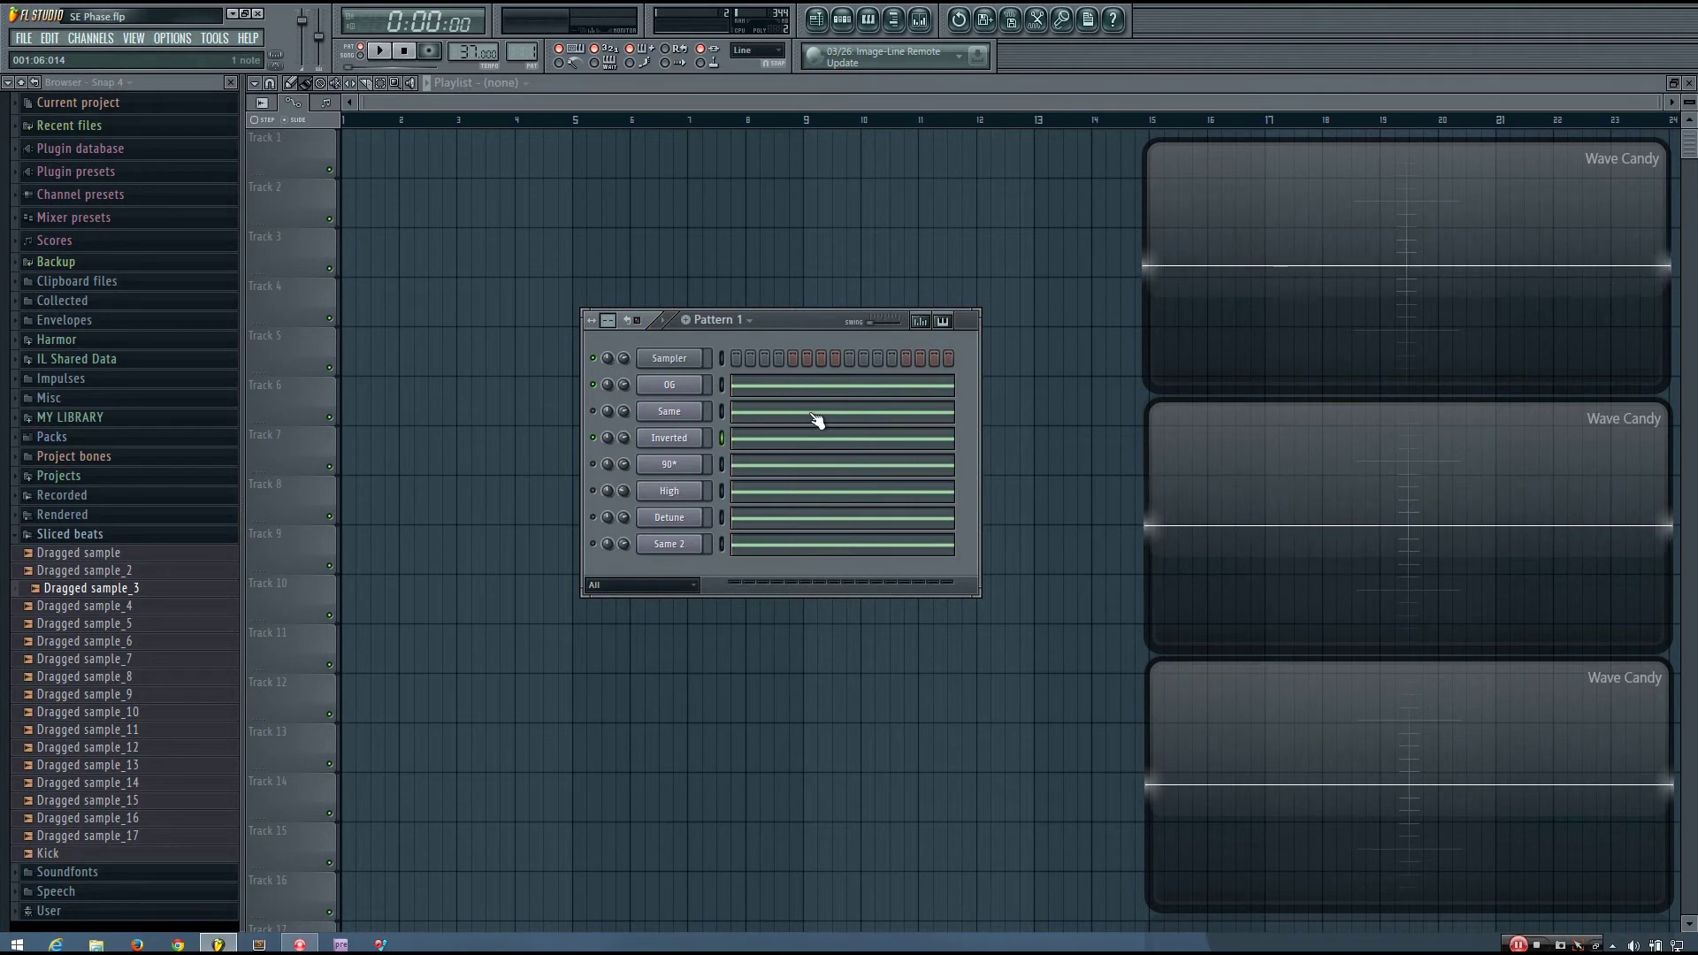
left_click(593, 437)
Step: Select the 90* channel, preview C4, and play the pattern twice to compare it with OG
left_click(721, 463)
key("z")
key("z")
key("z")
key("z")
key("space")
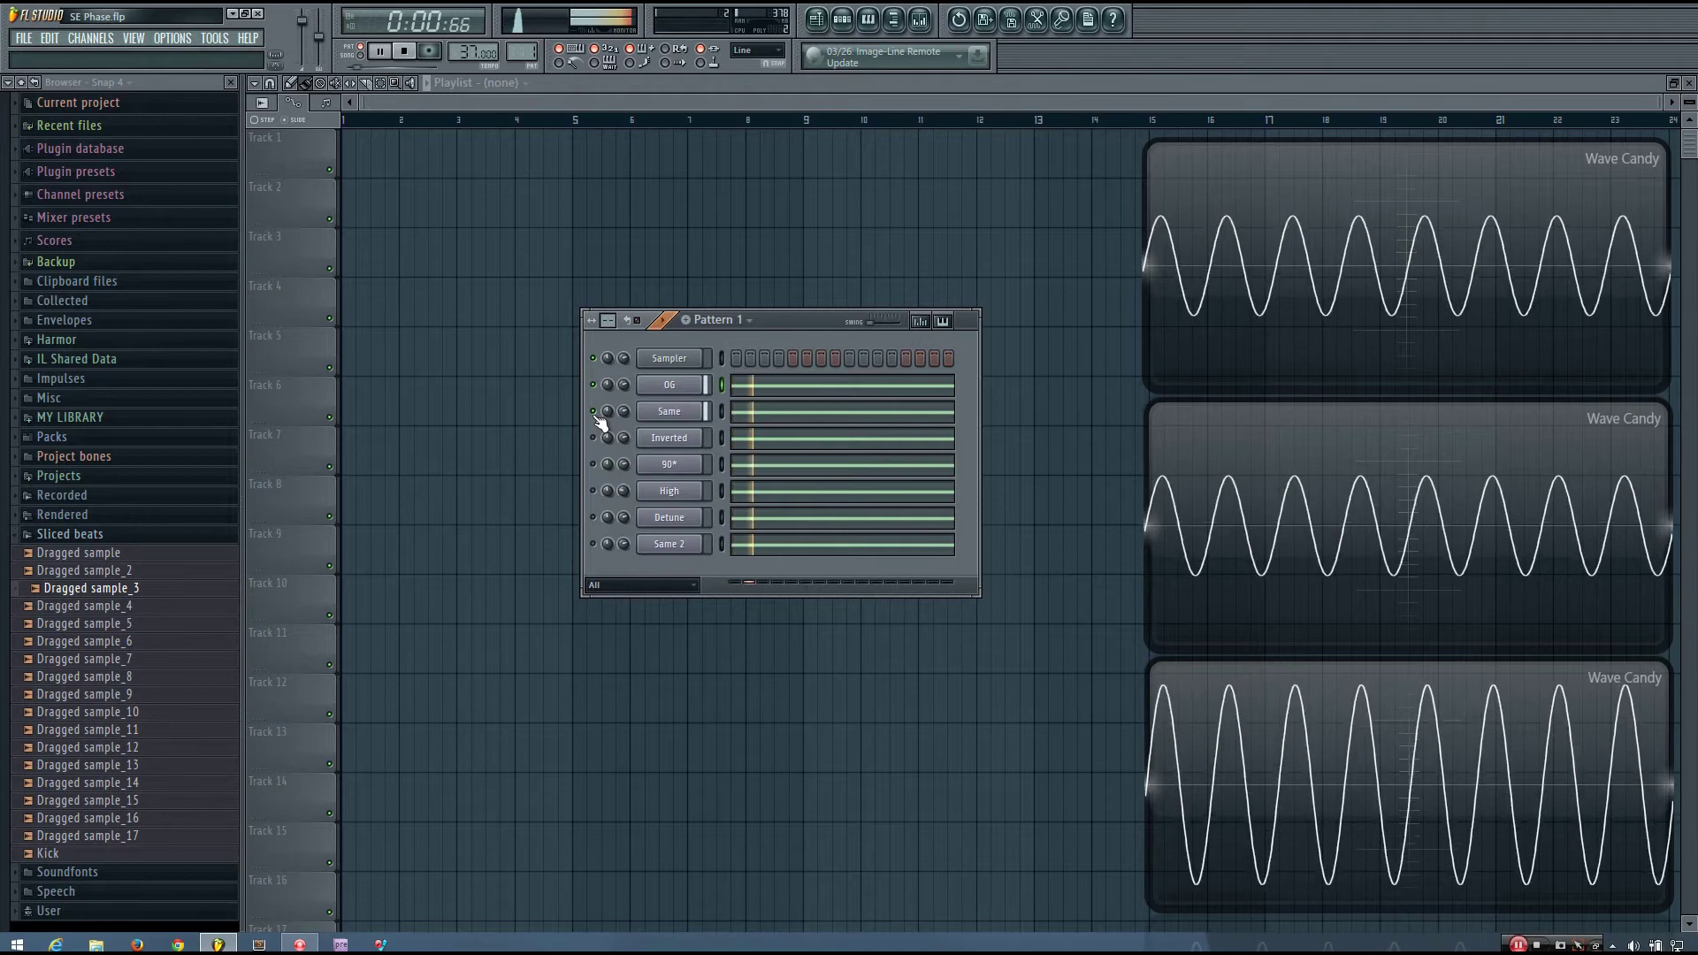
key("space")
key("space")
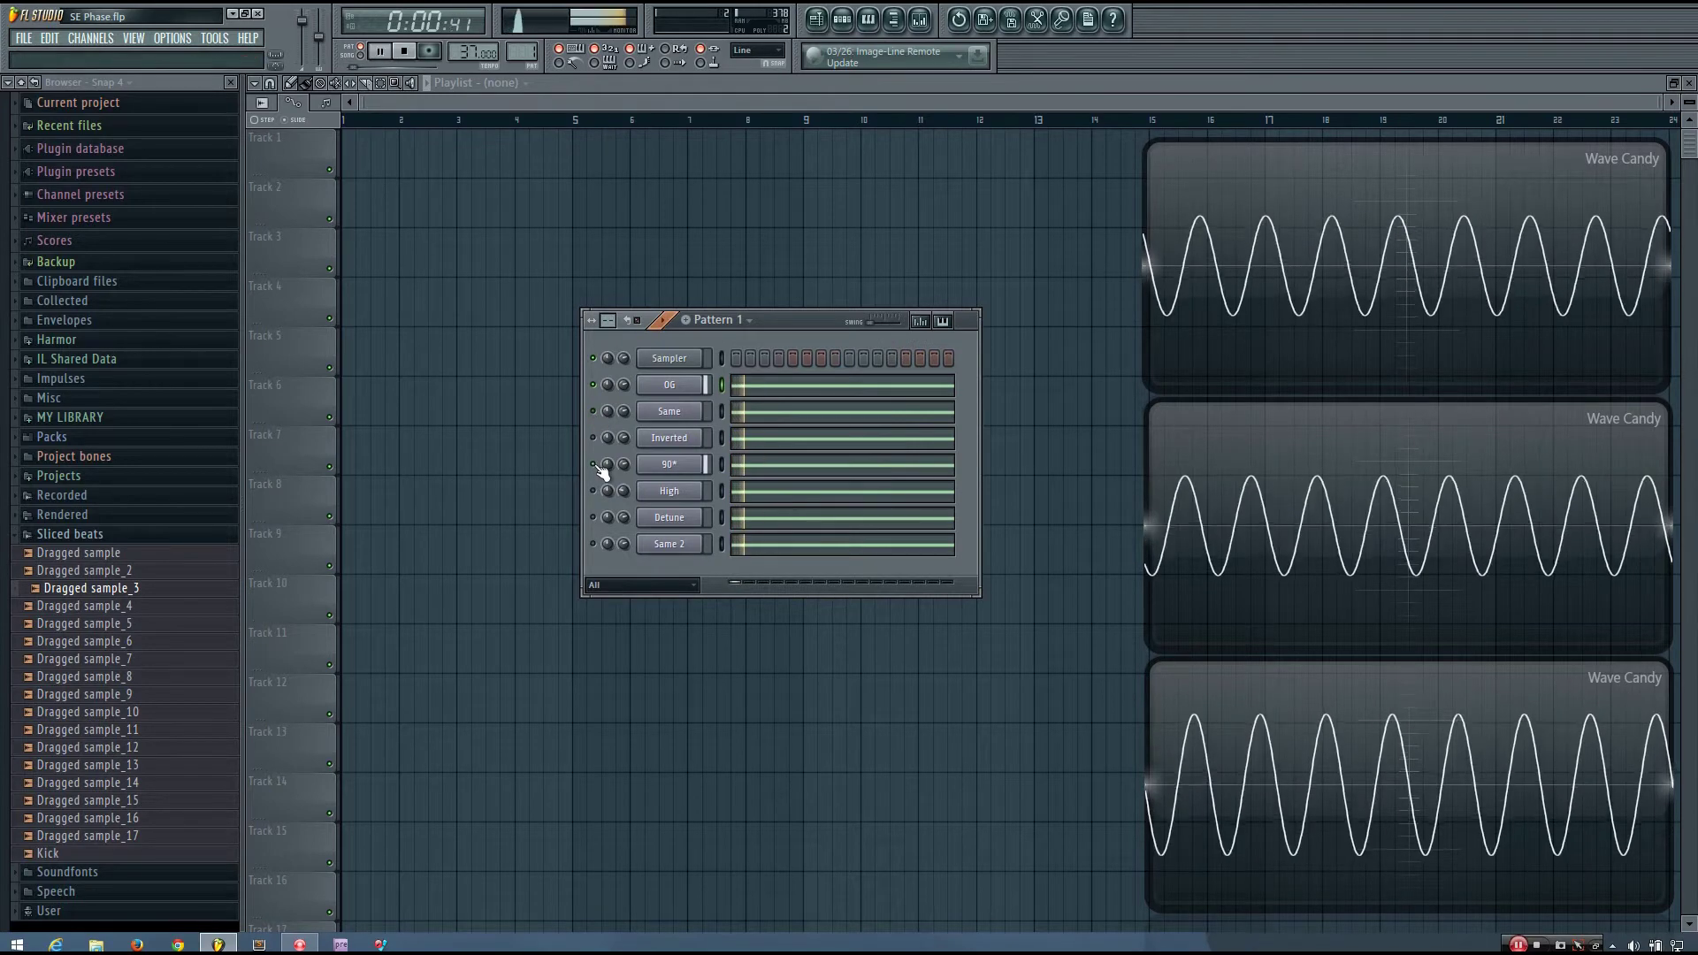
key("space")
key("space")
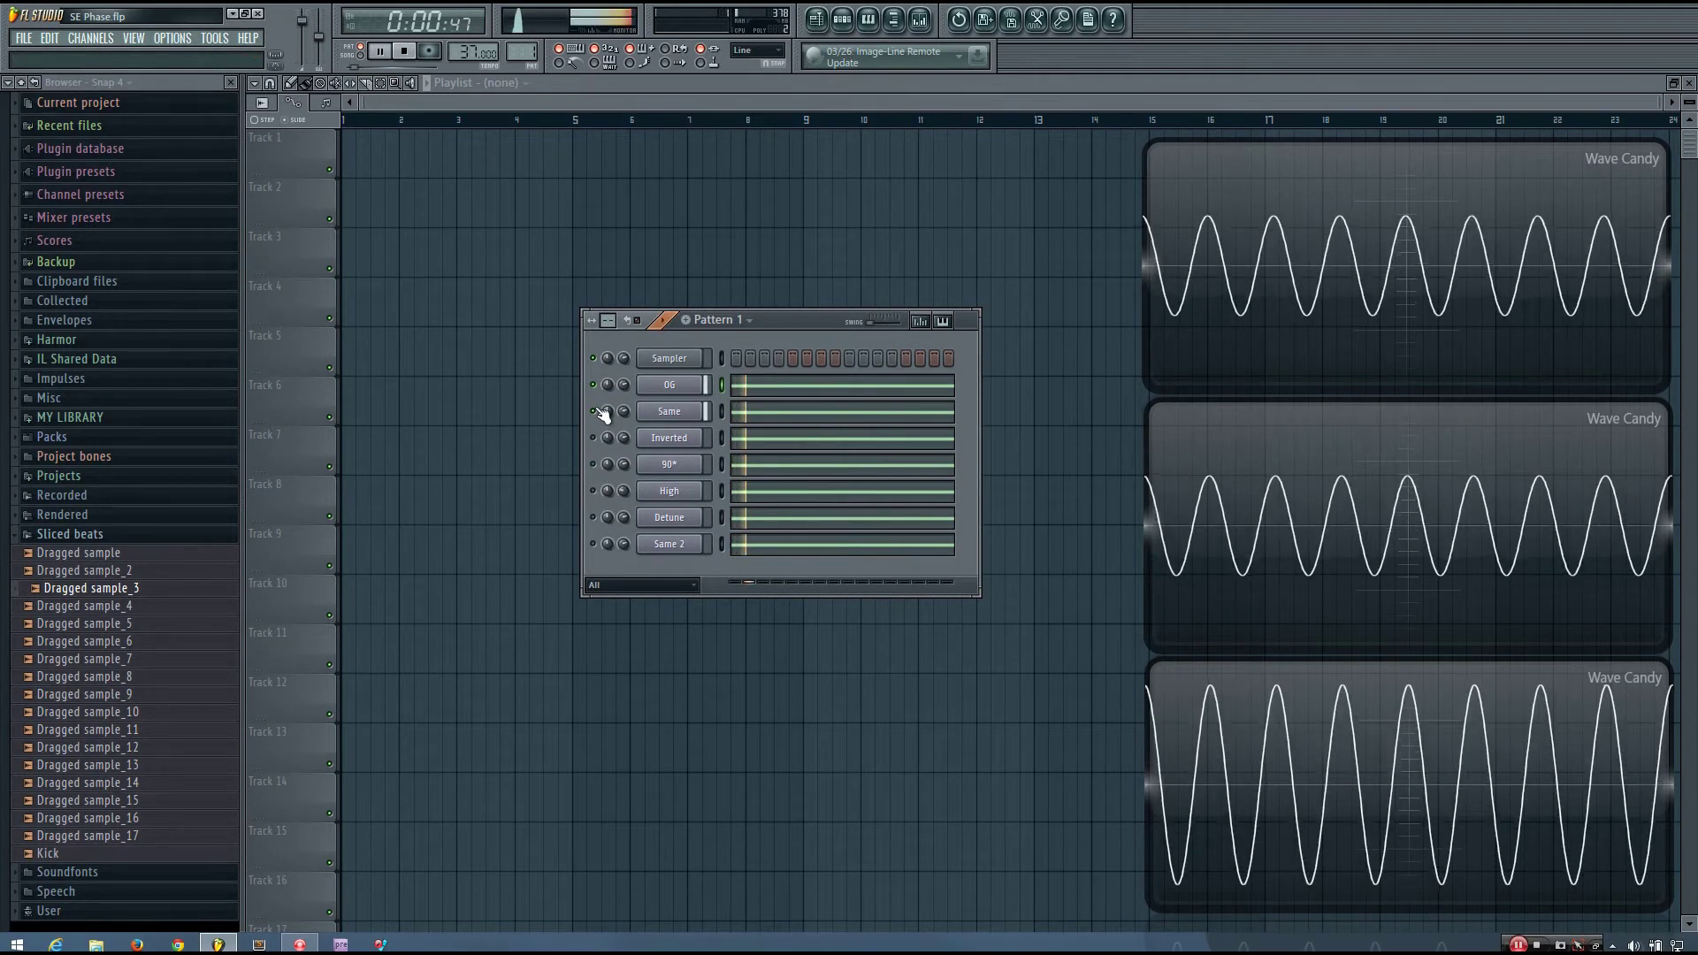
key("space")
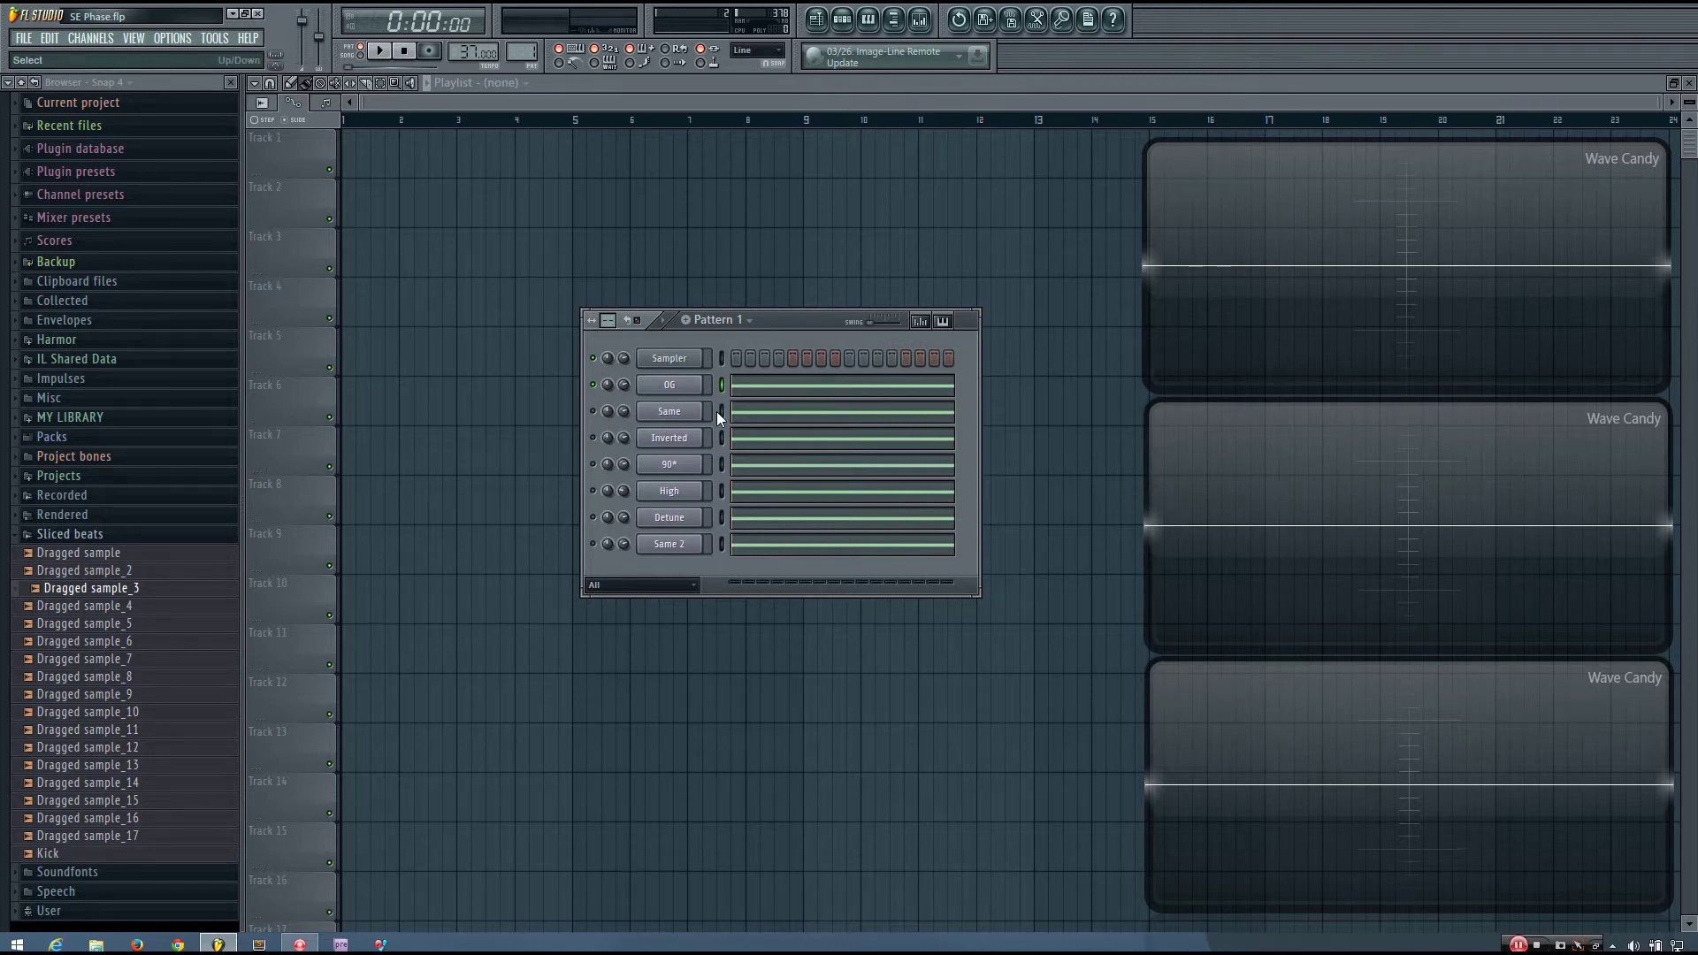
Step: Preview the note on OG, then on the 90* channel
key("z")
key("Down")
key("Down")
key("Down")
key("z")
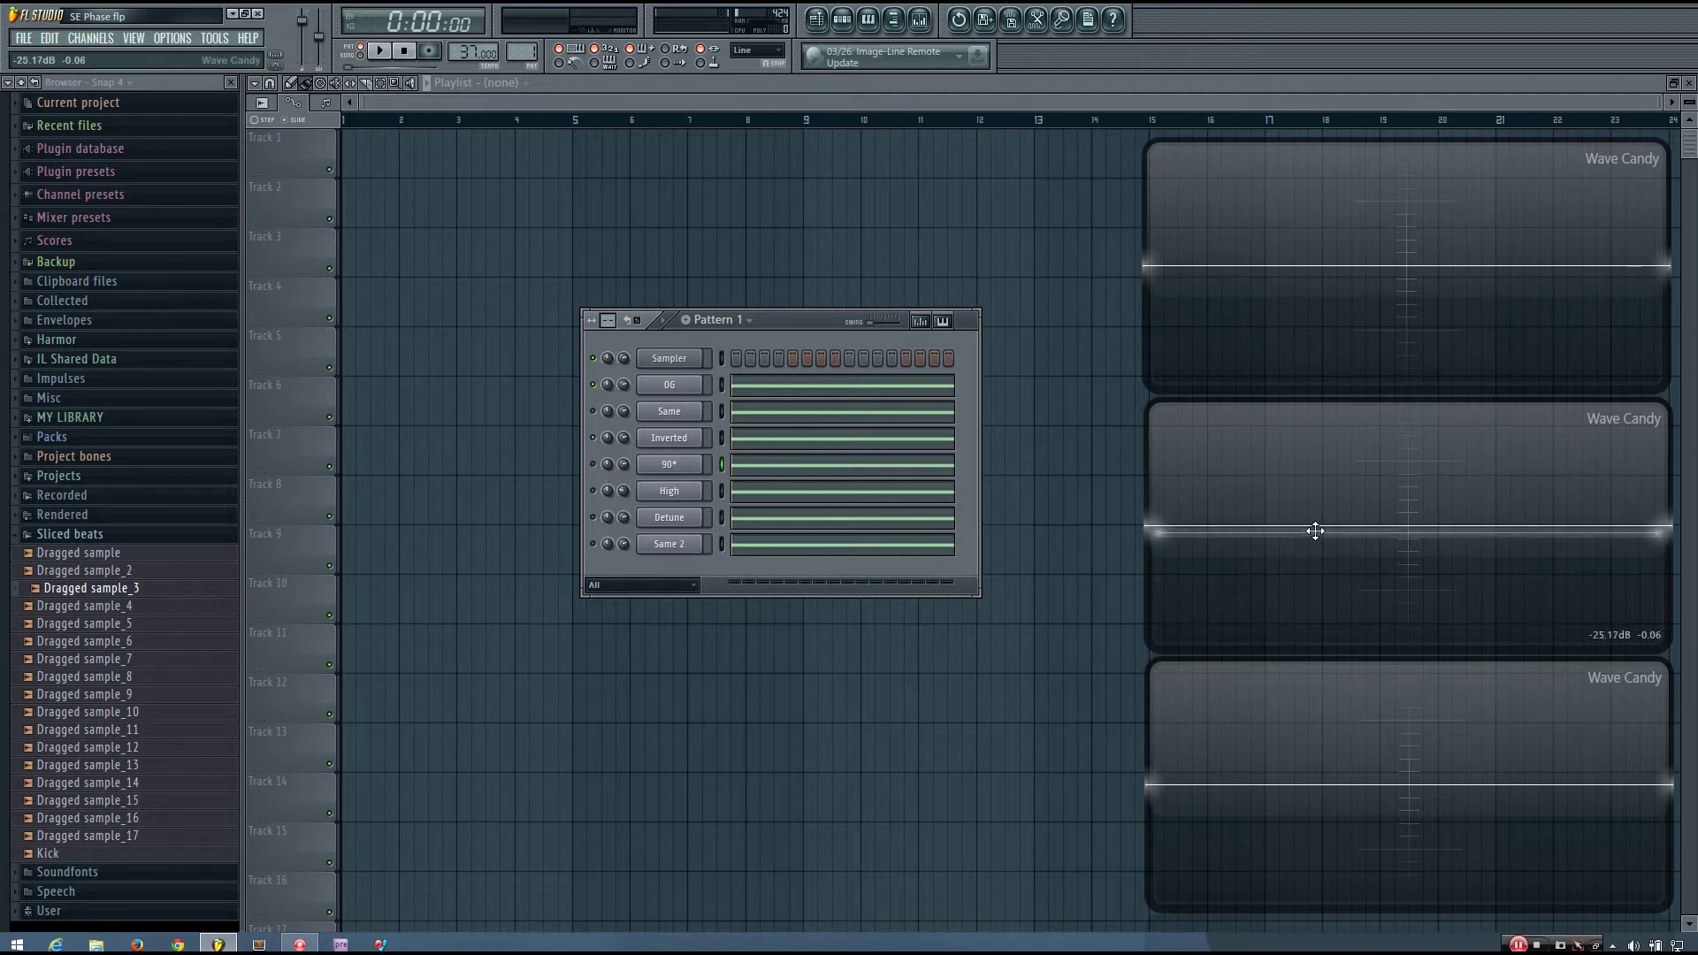
Step: Play the pattern, drag the second Wave Candy scope over the first, and open the Mixer with F9
key("space")
key("space")
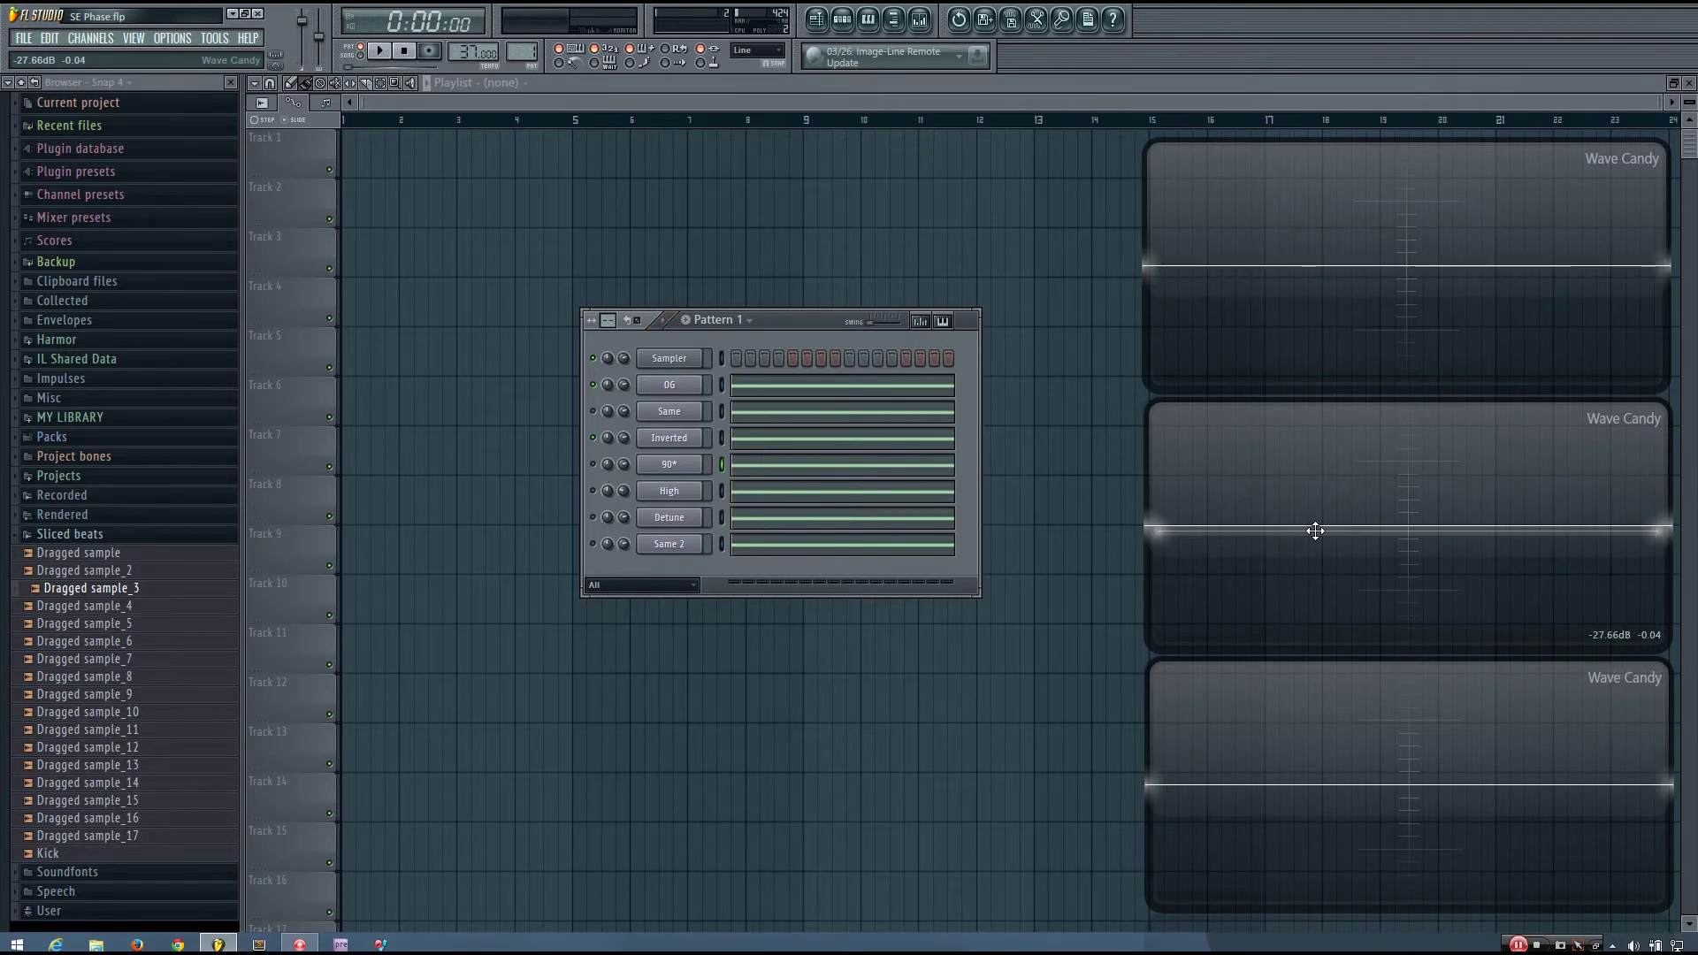
left_click_drag(1320, 537, 1316, 280)
key("F9")
key("space")
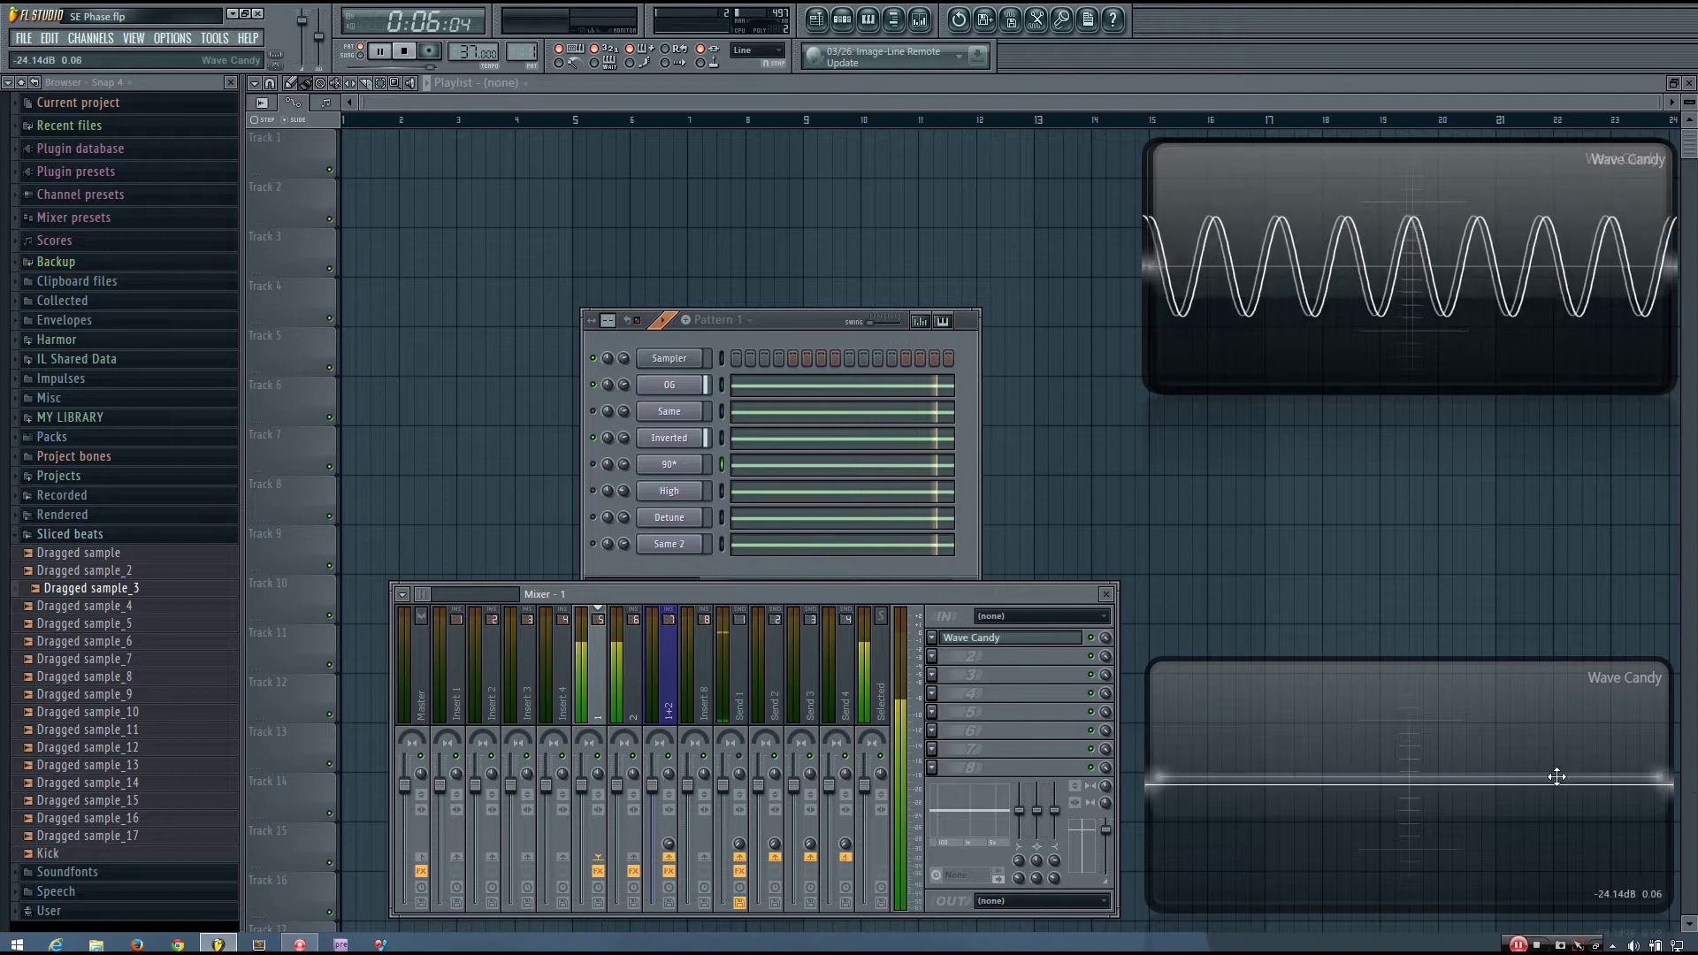
Step: Replay the pattern to watch both scopes, then drag a Wave Candy scope into the middle slot
left_click(725, 451)
key("space")
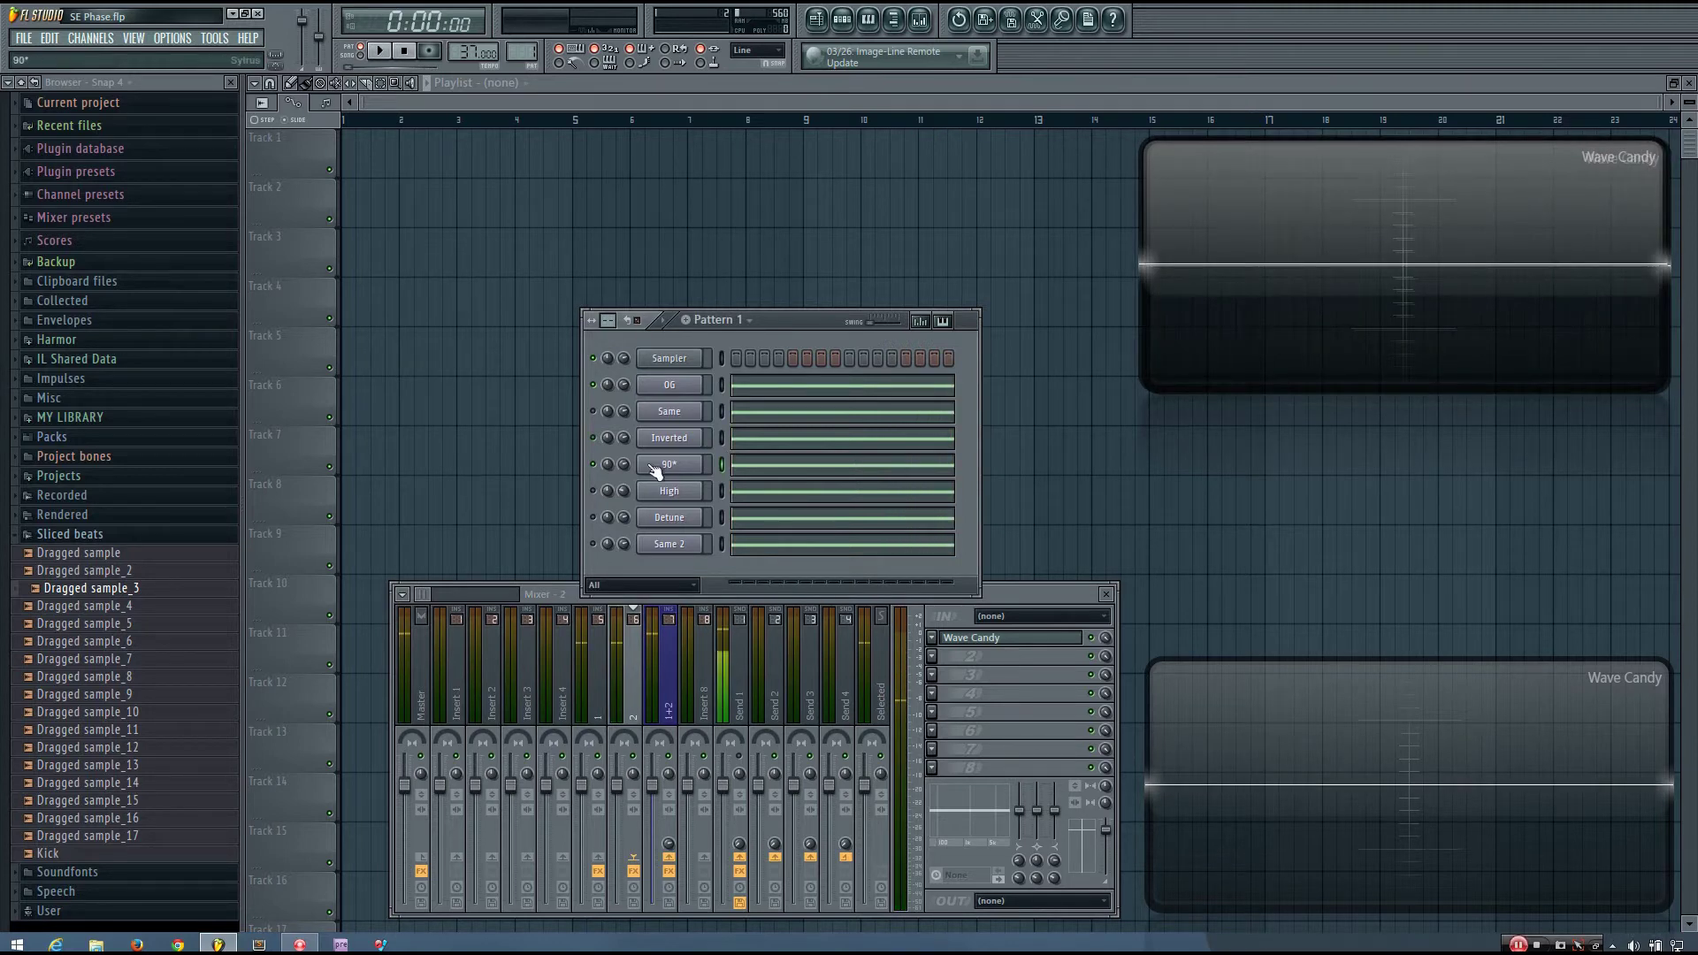
key("space")
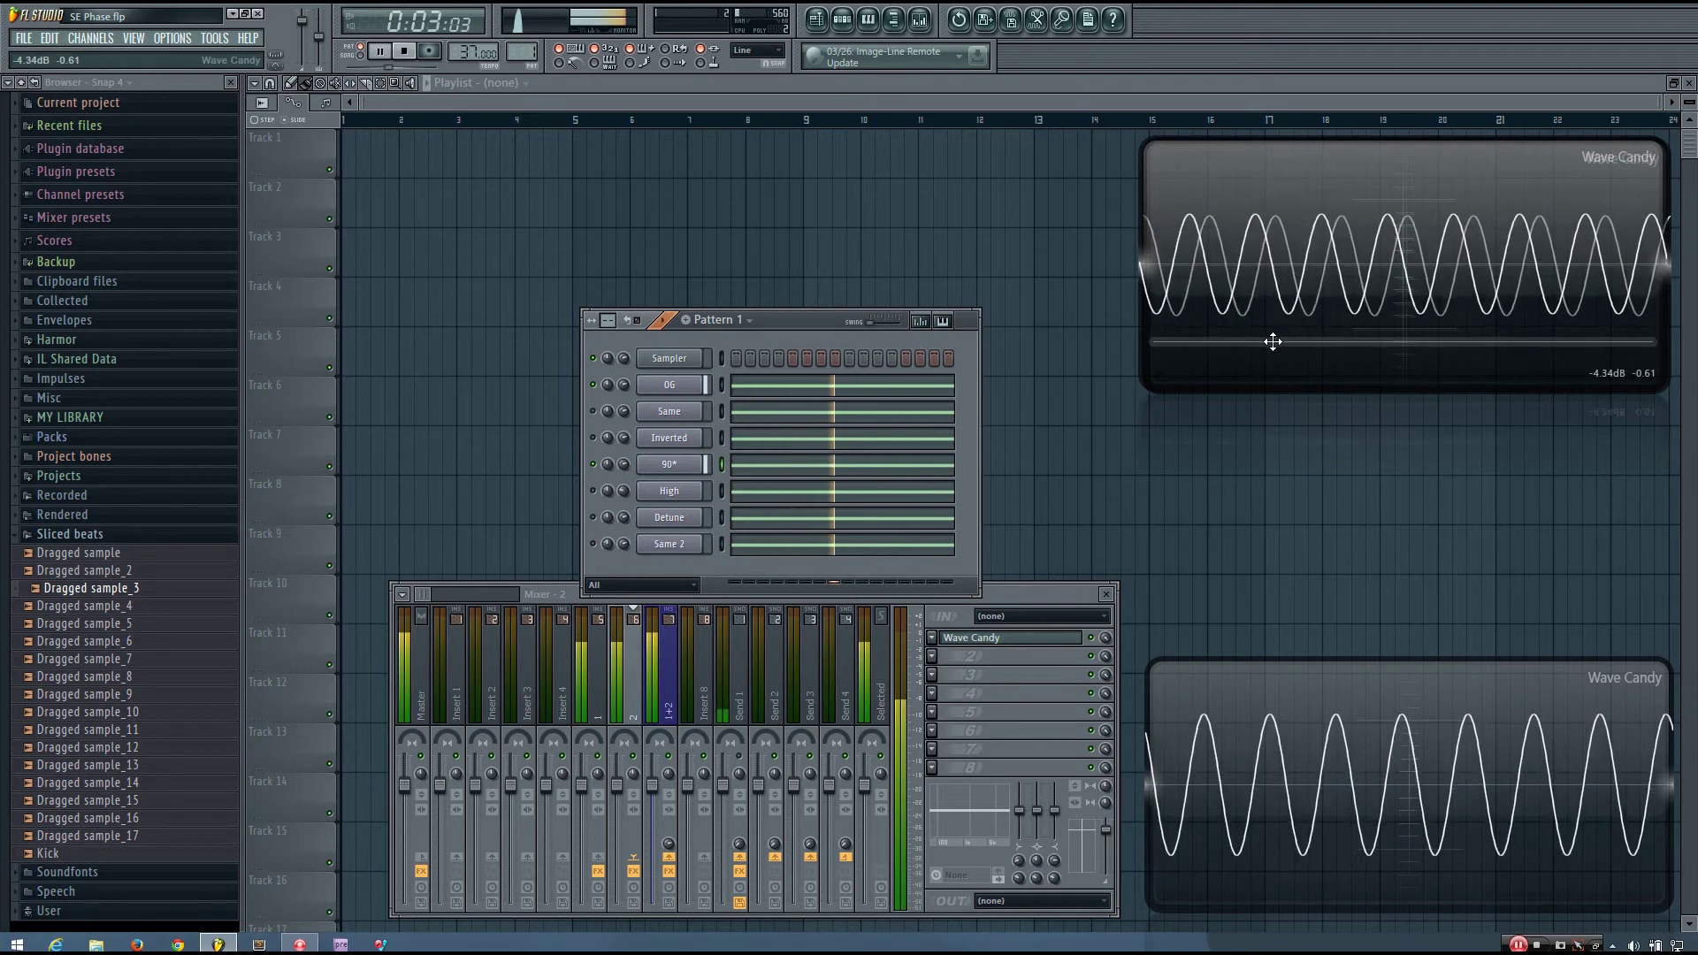
key("space")
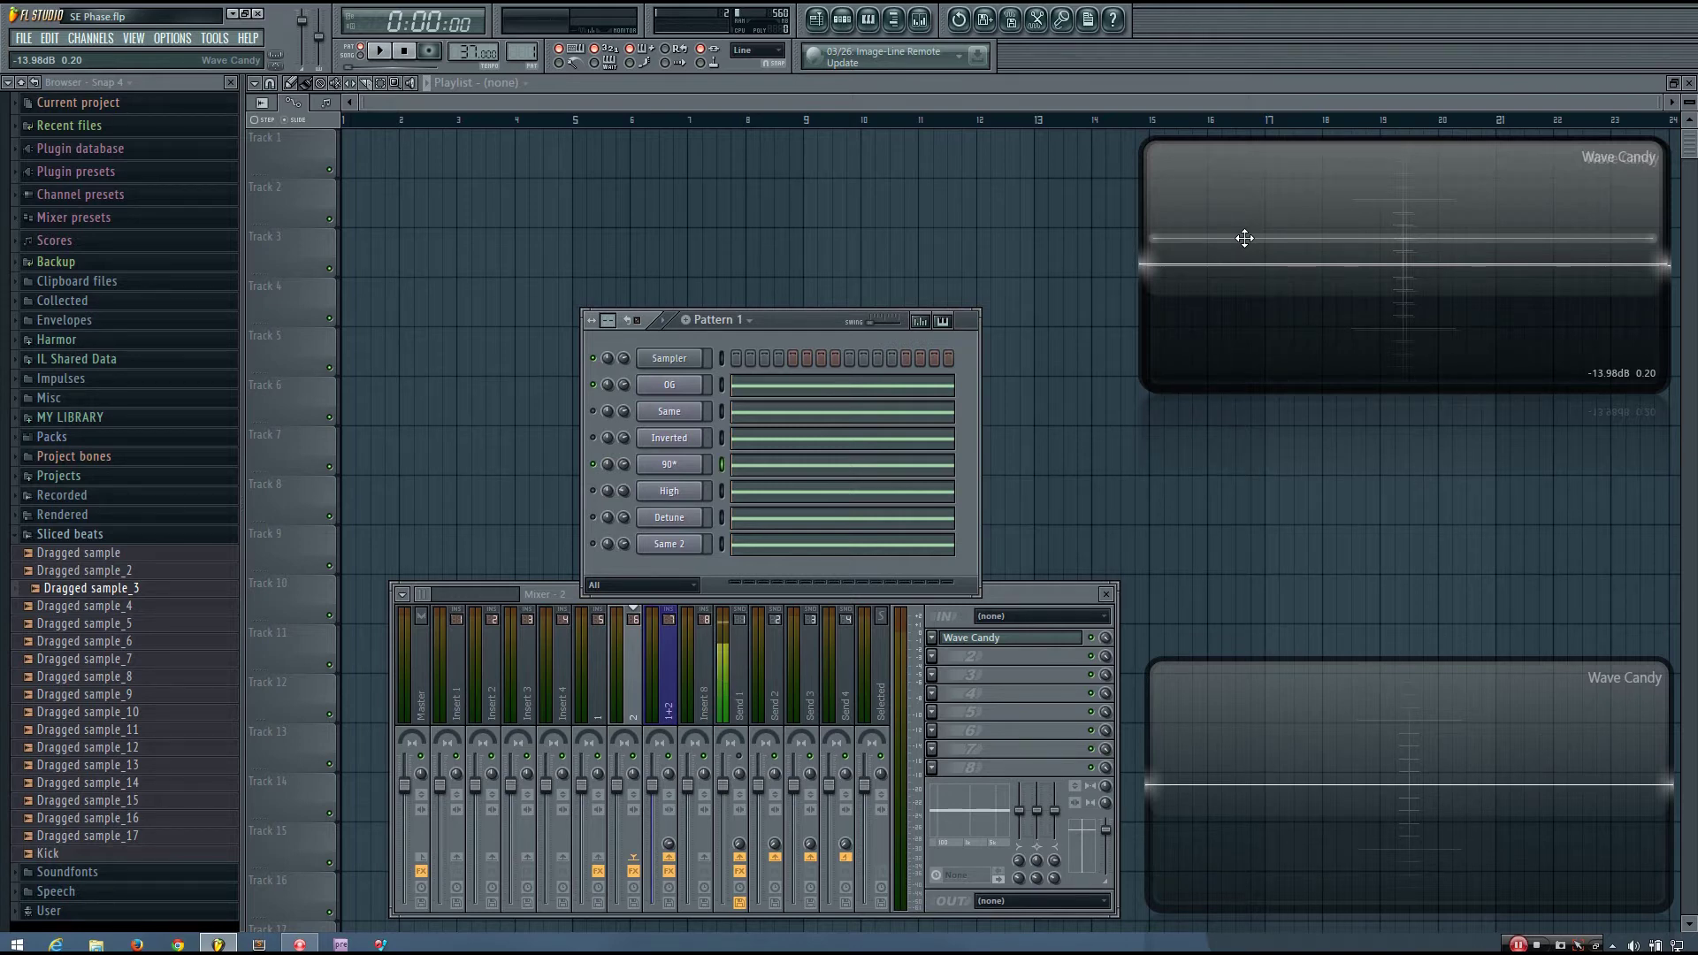
left_click_drag(1245, 238, 1445, 524)
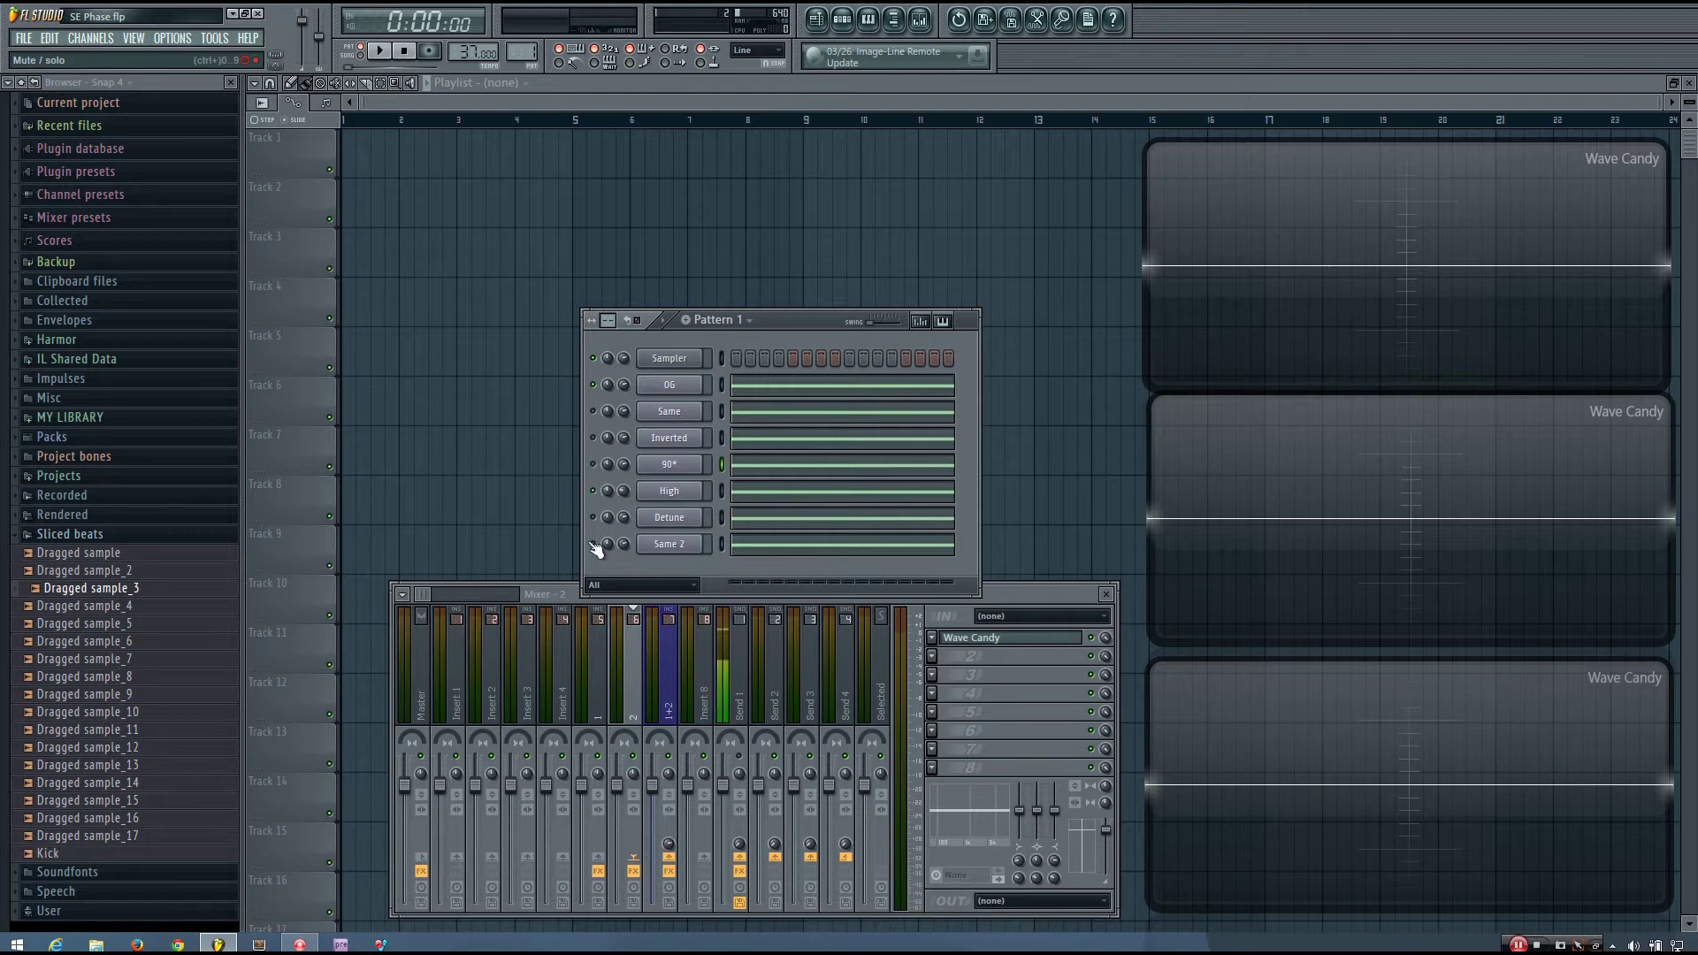
key("space")
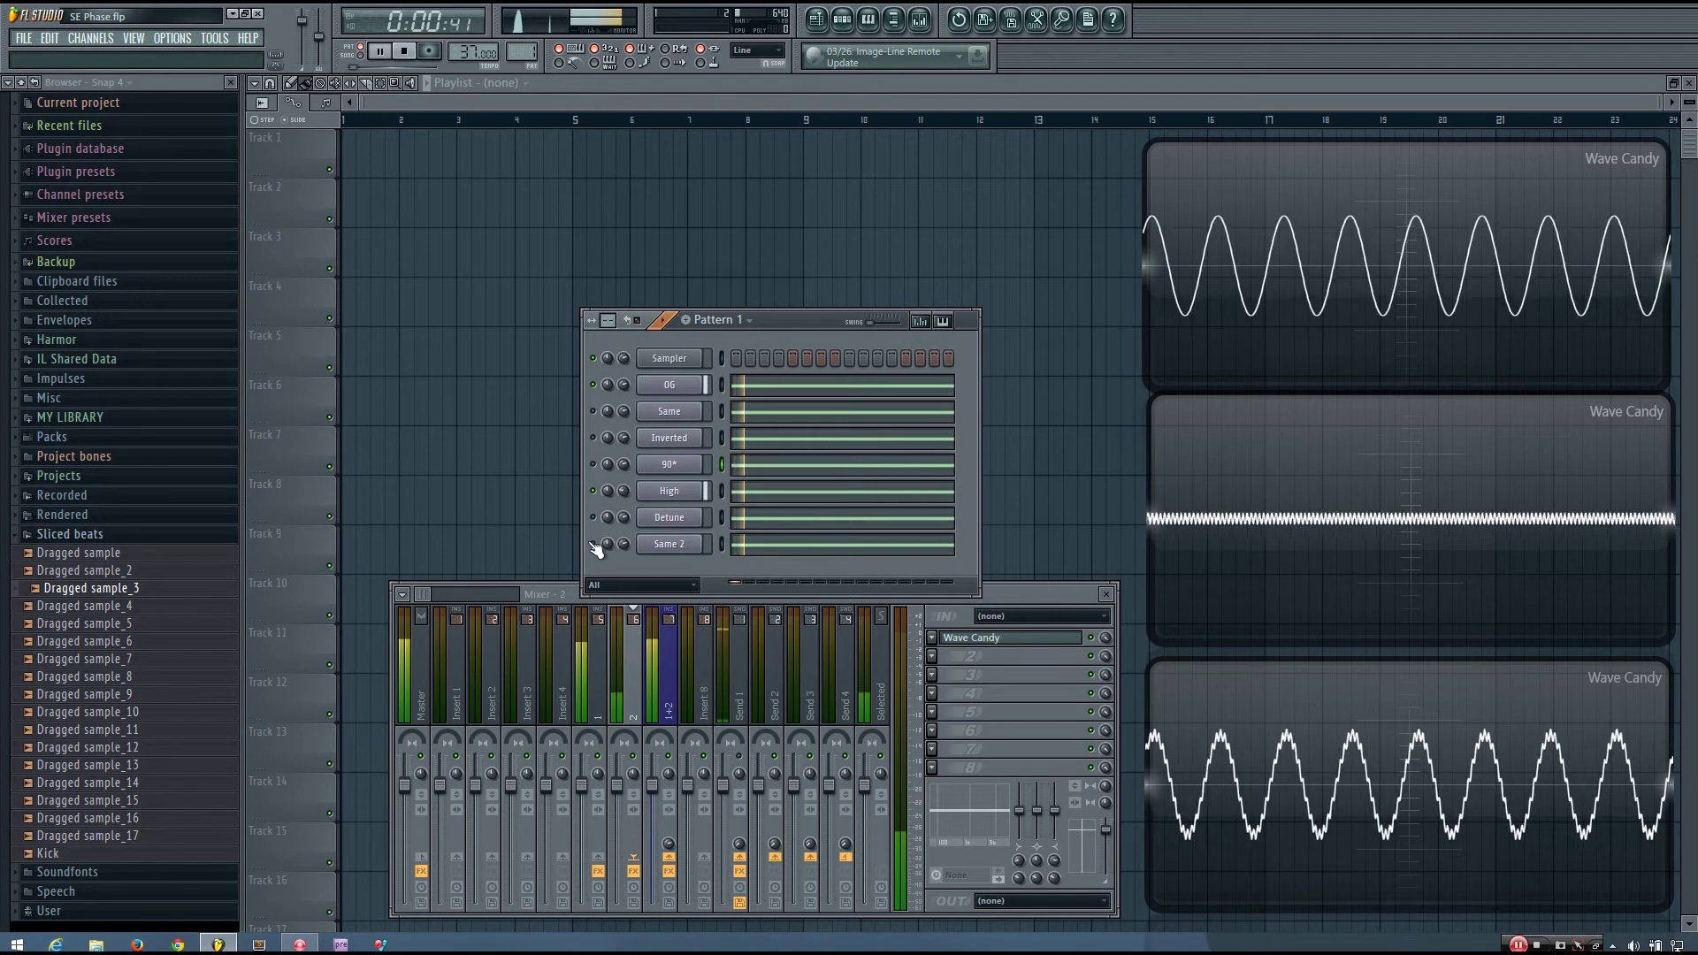
key("space")
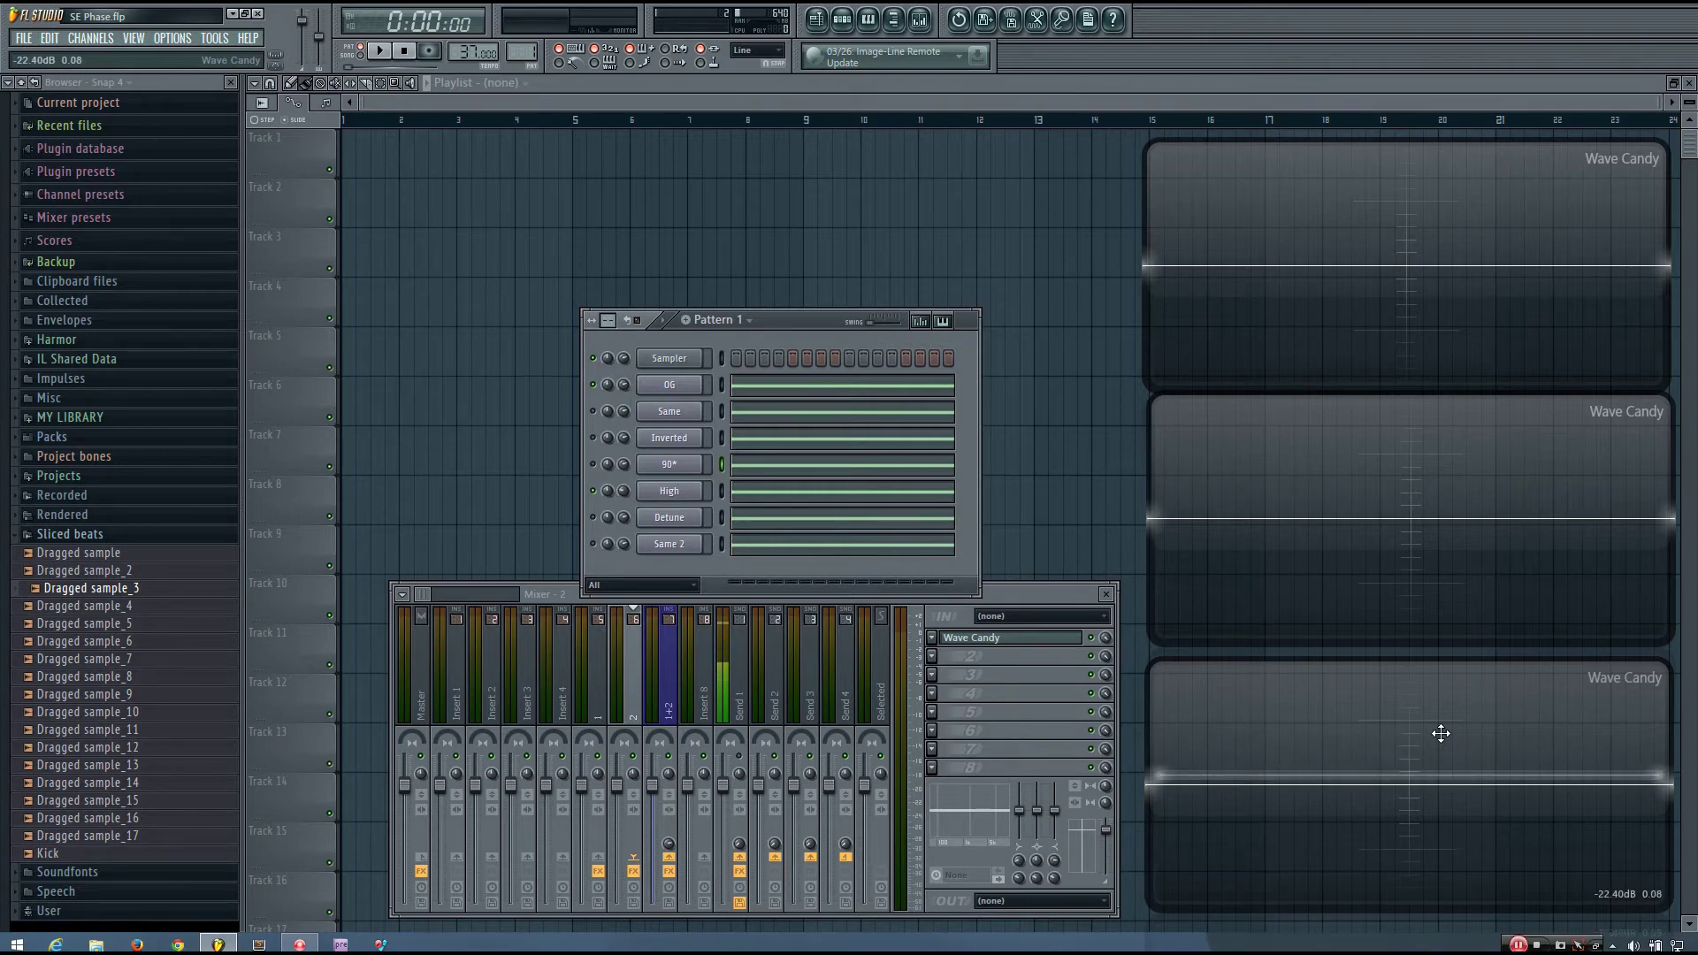
key("space")
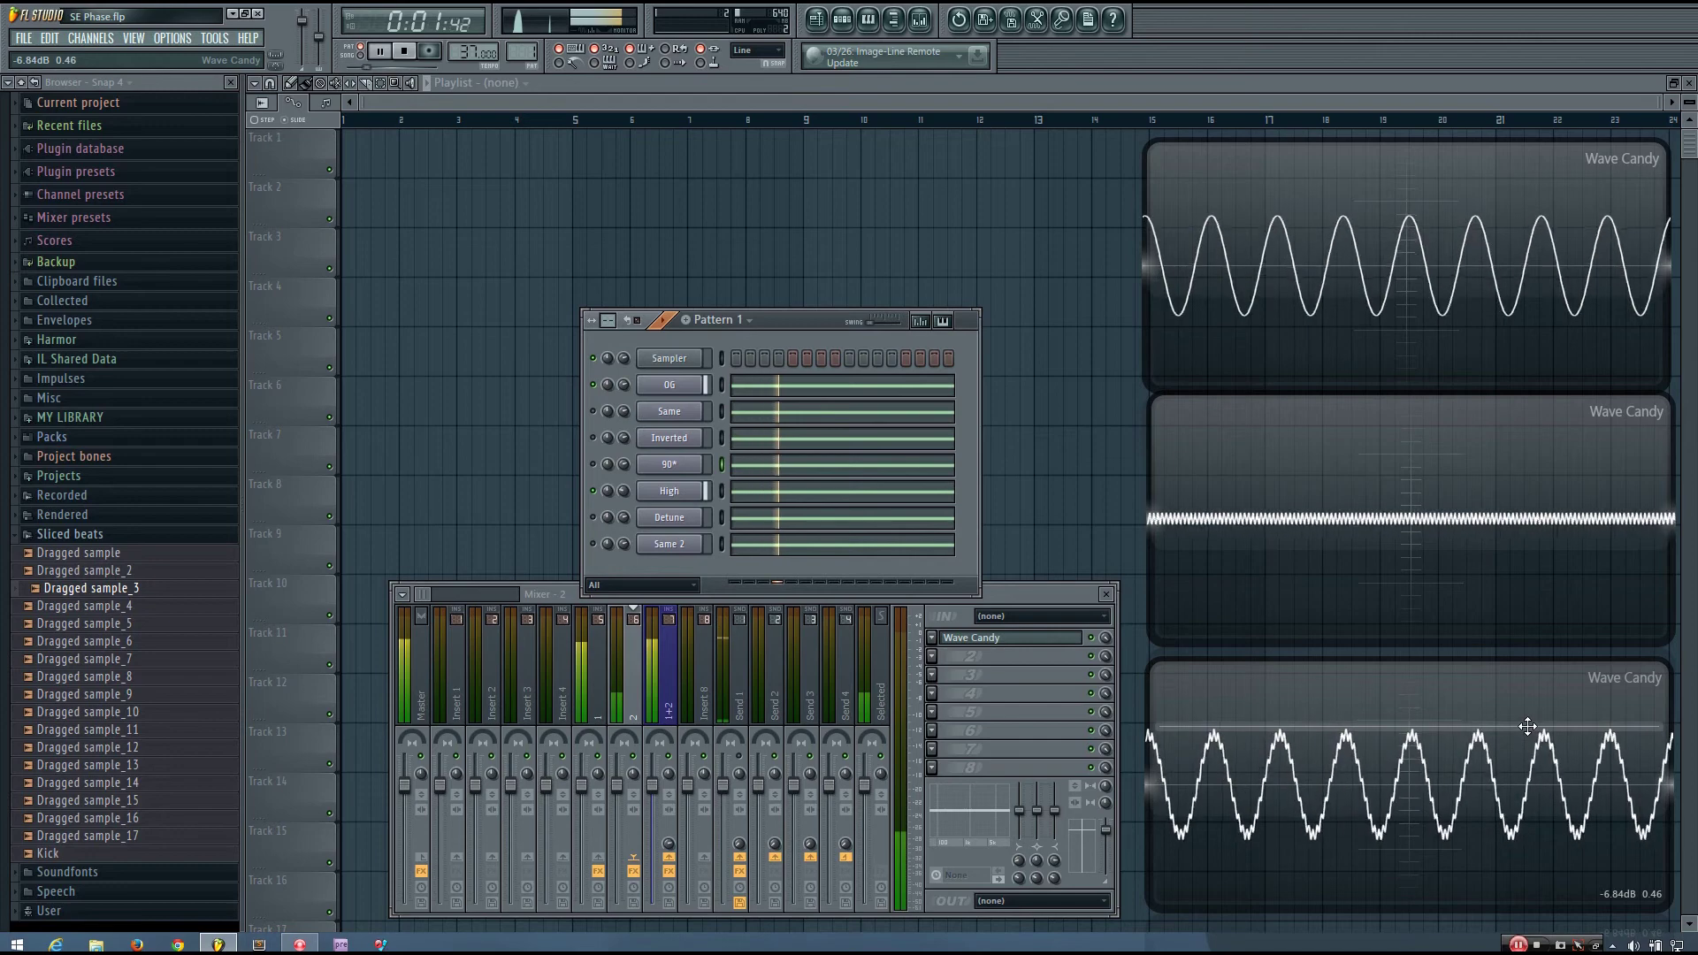
left_click(593, 490)
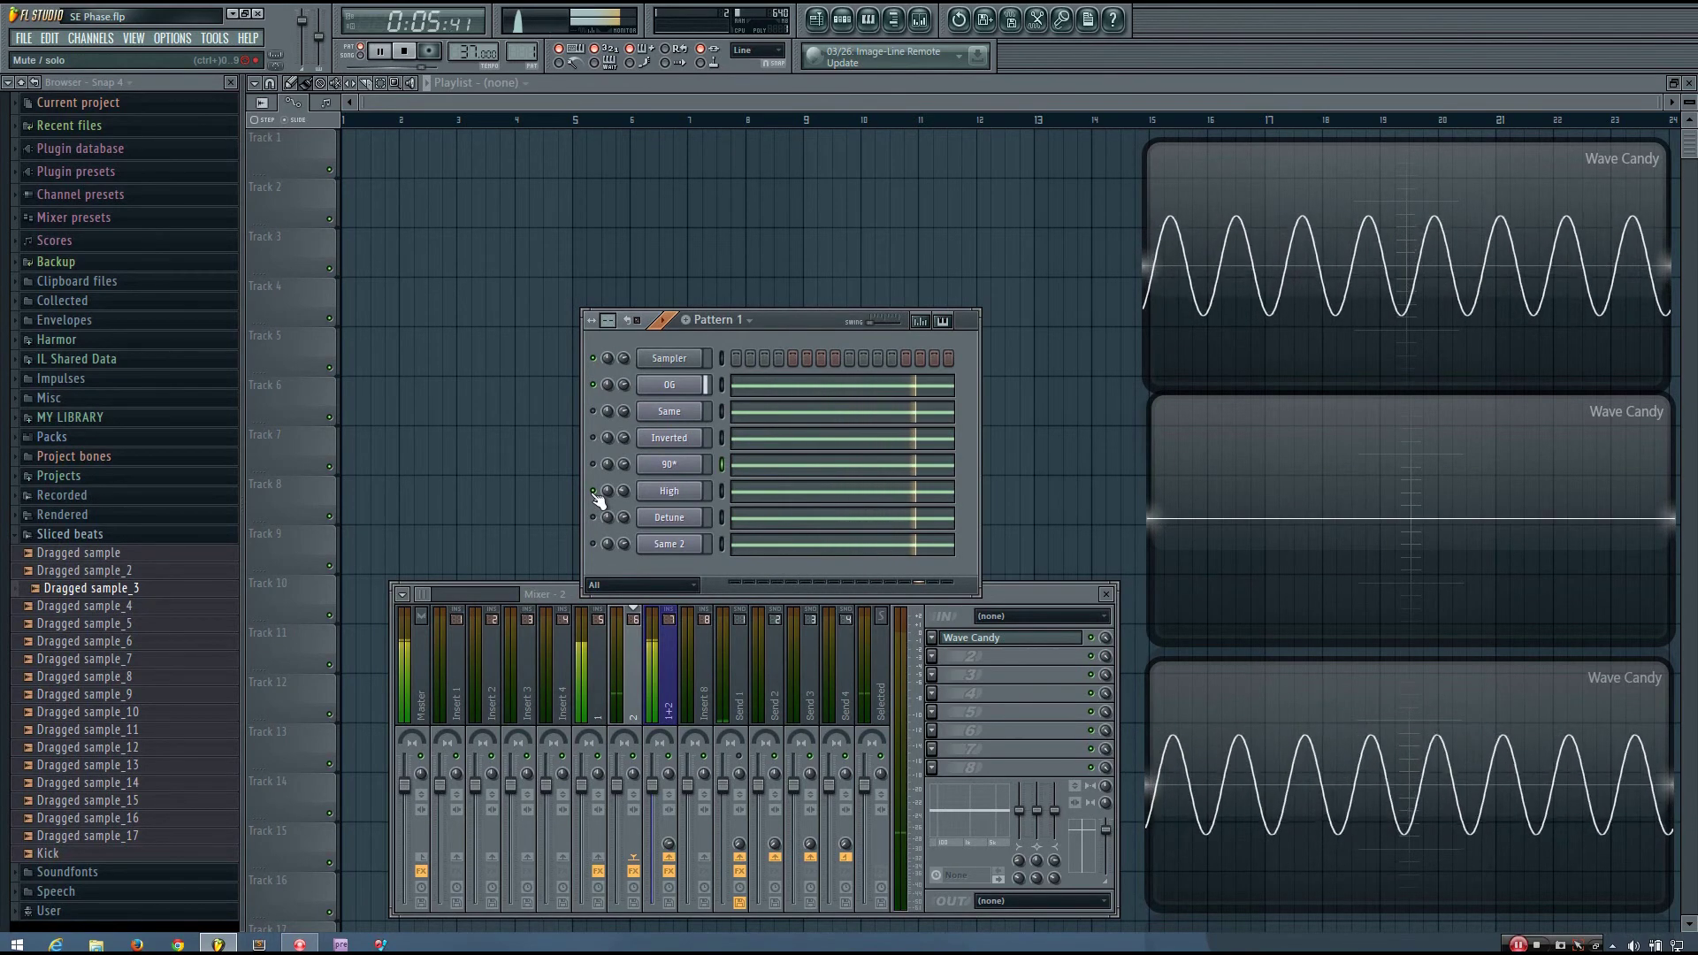
key("space")
key("space")
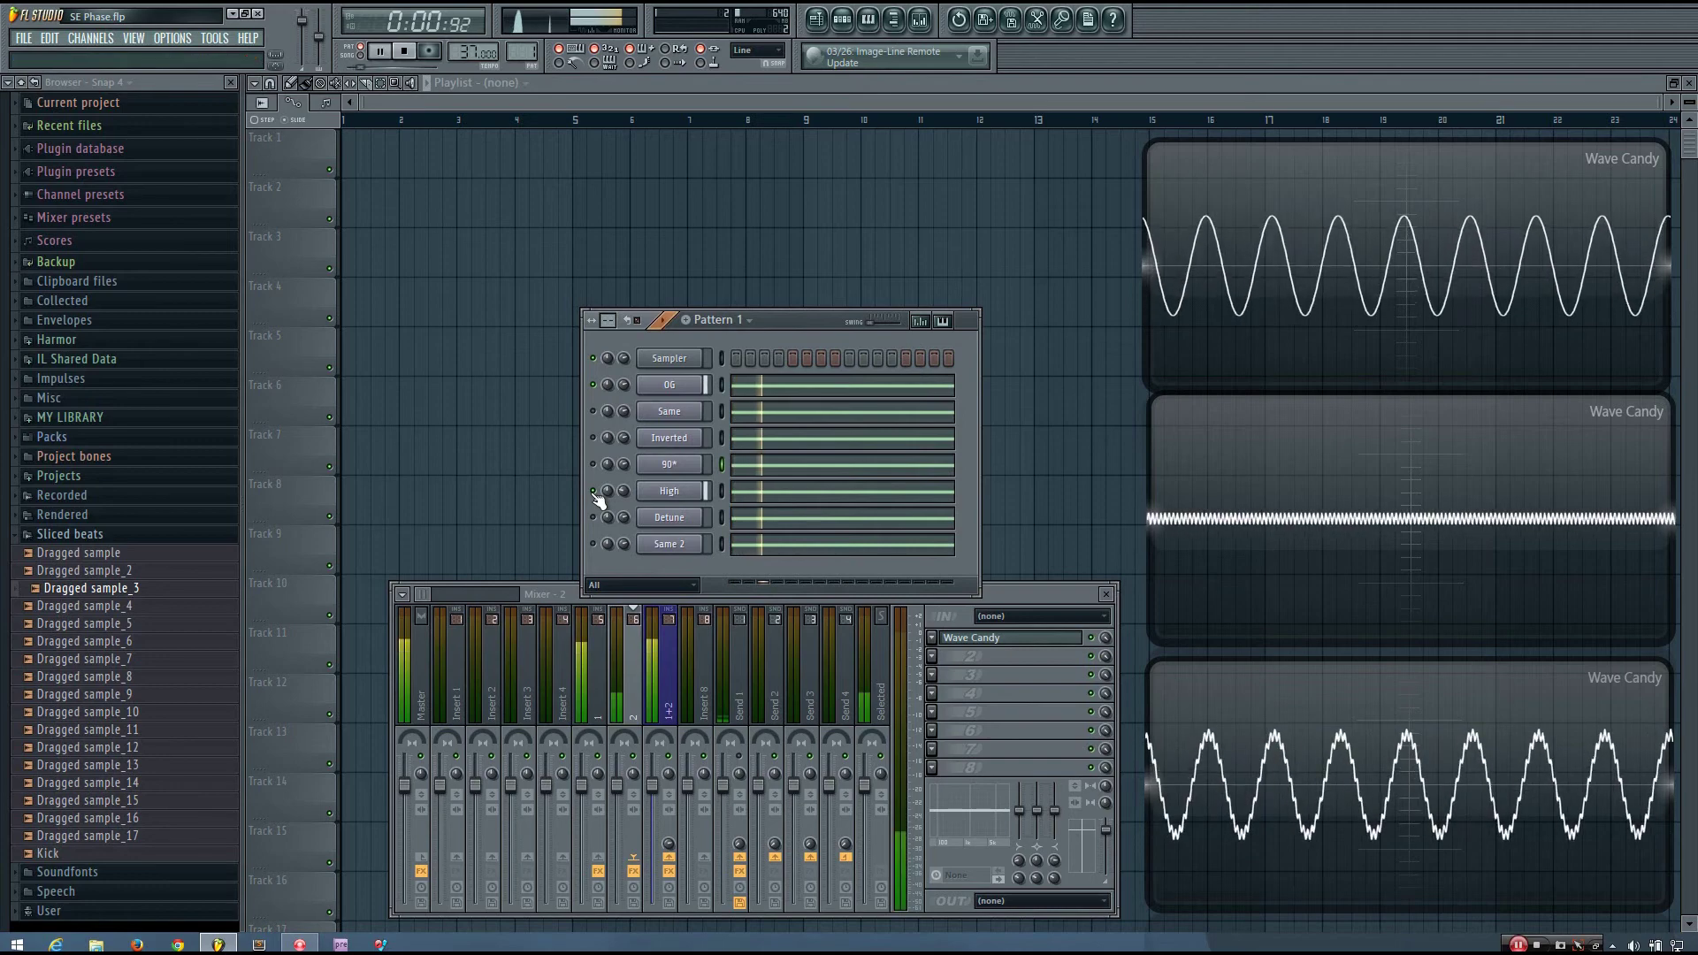
key("space")
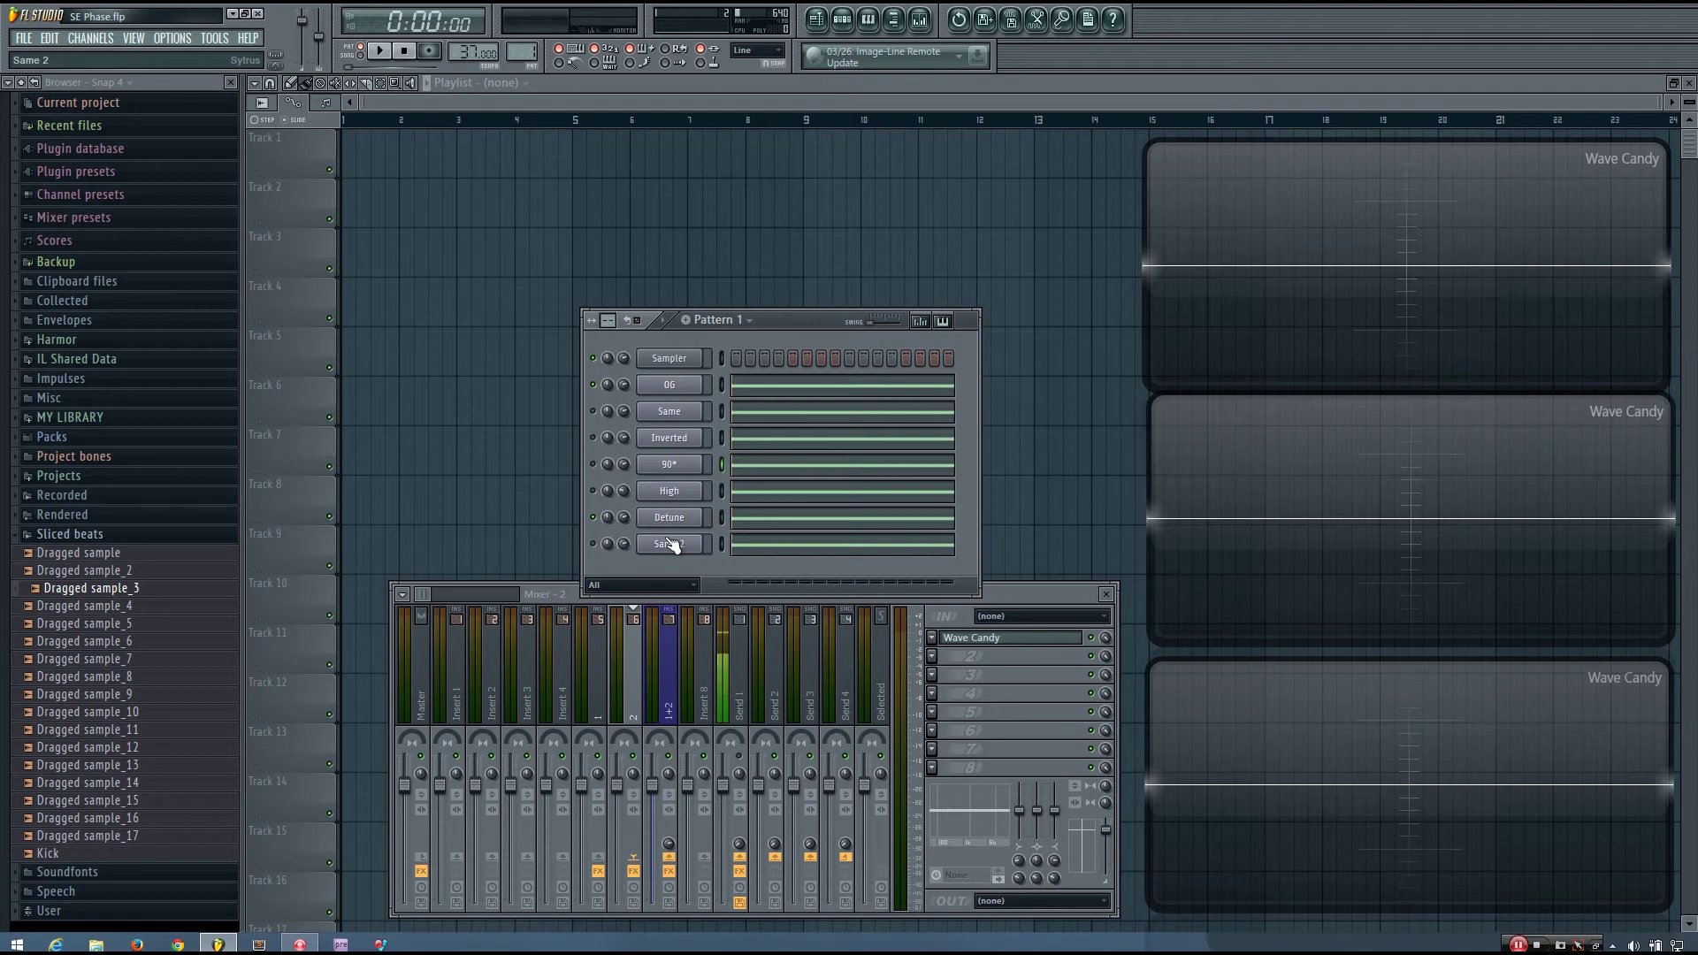
key("space")
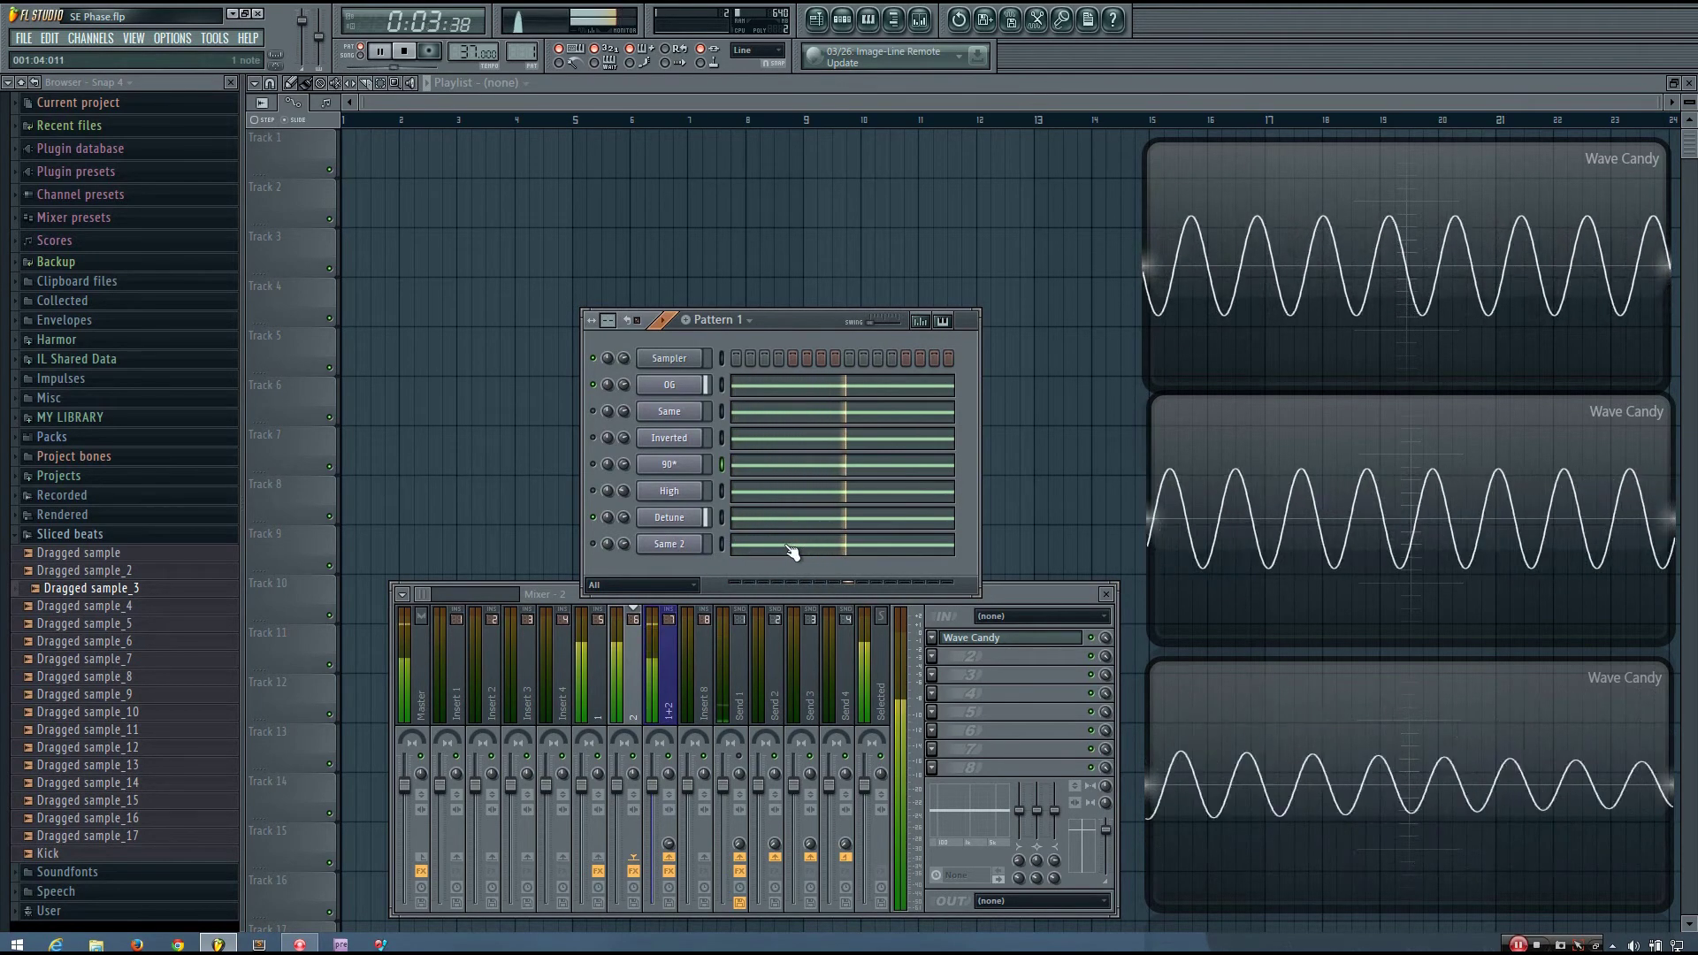
key("space")
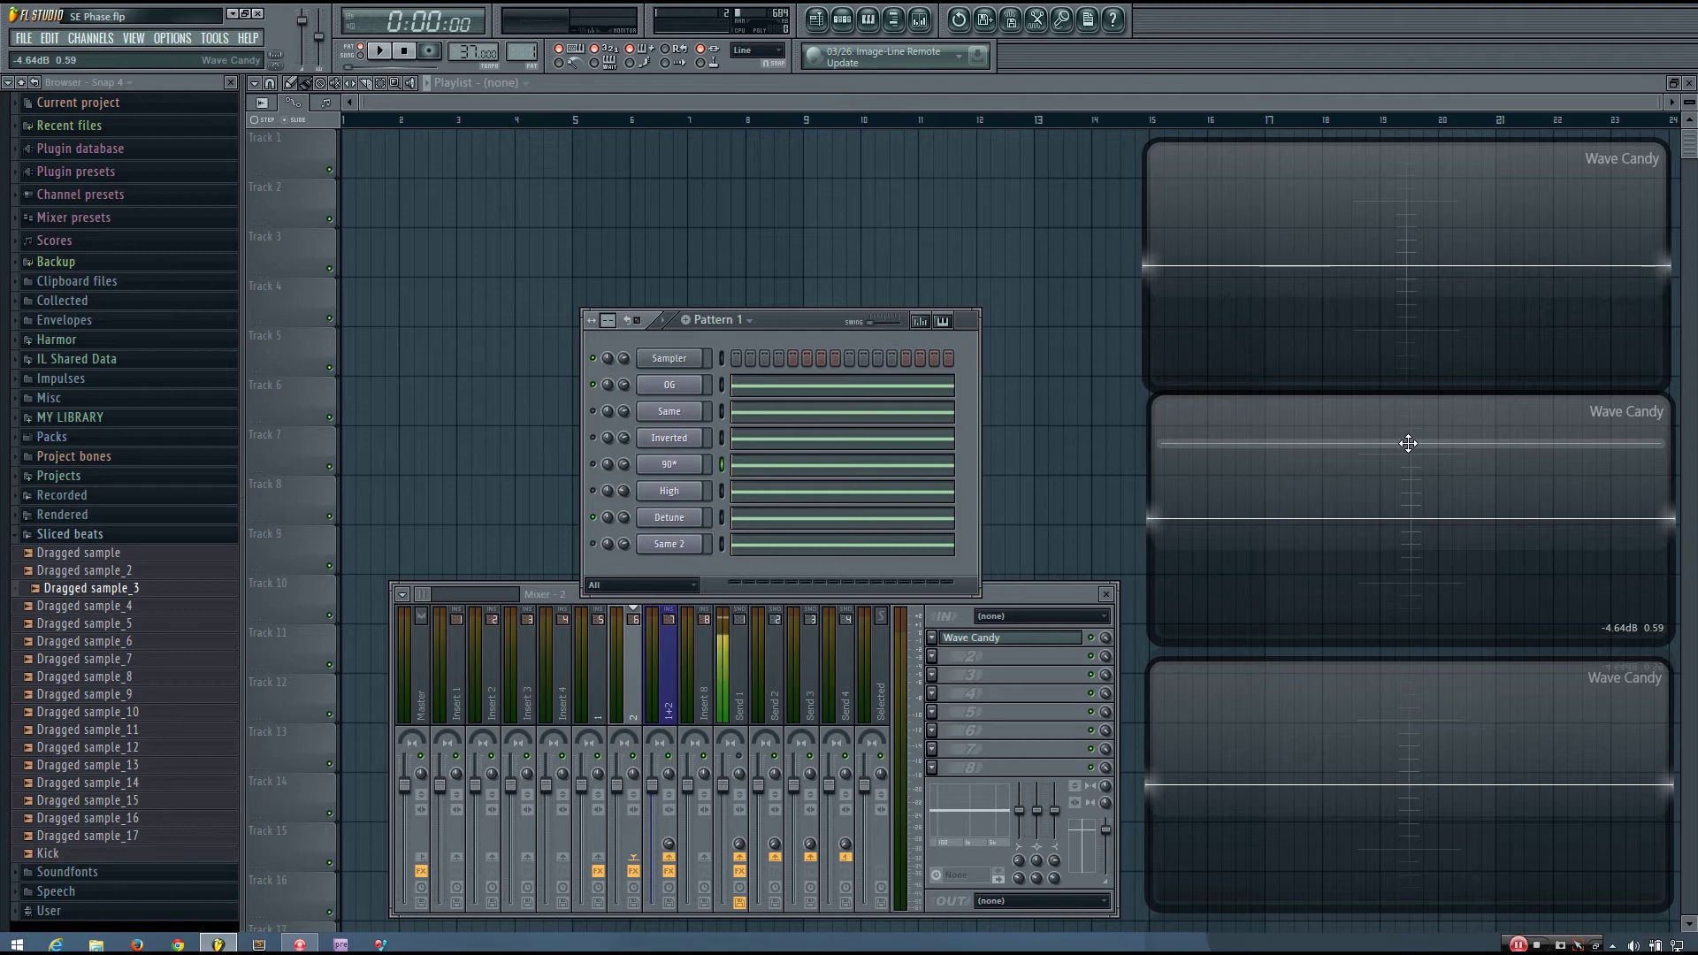
key("space")
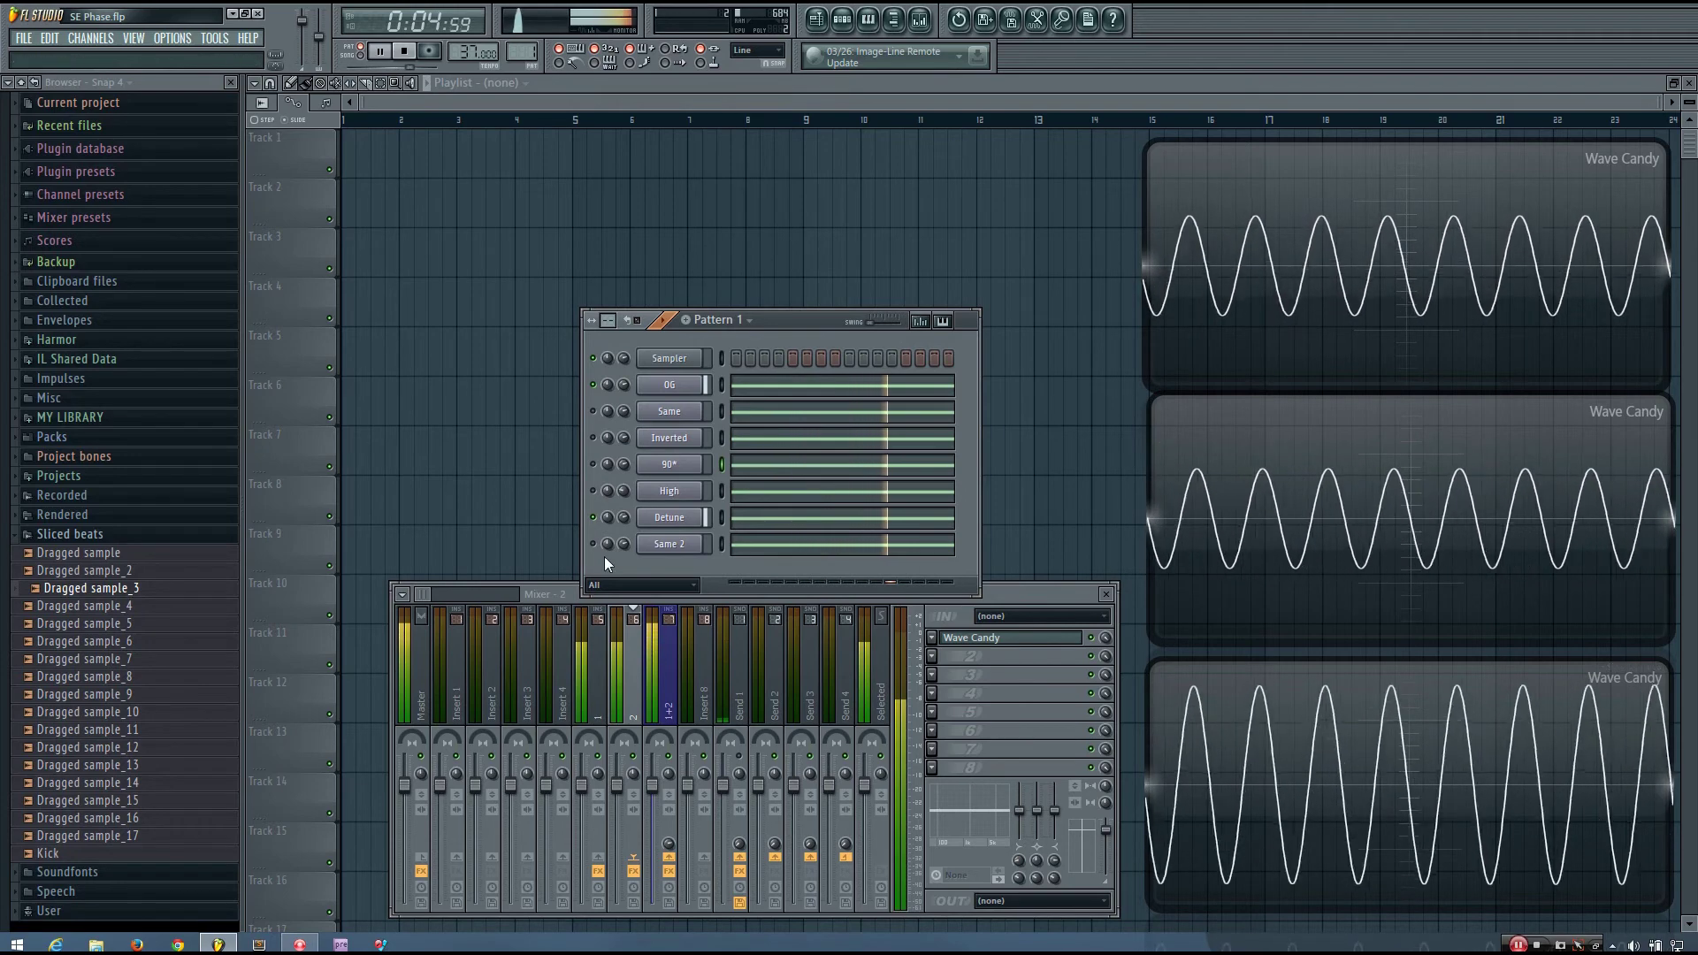
key("space")
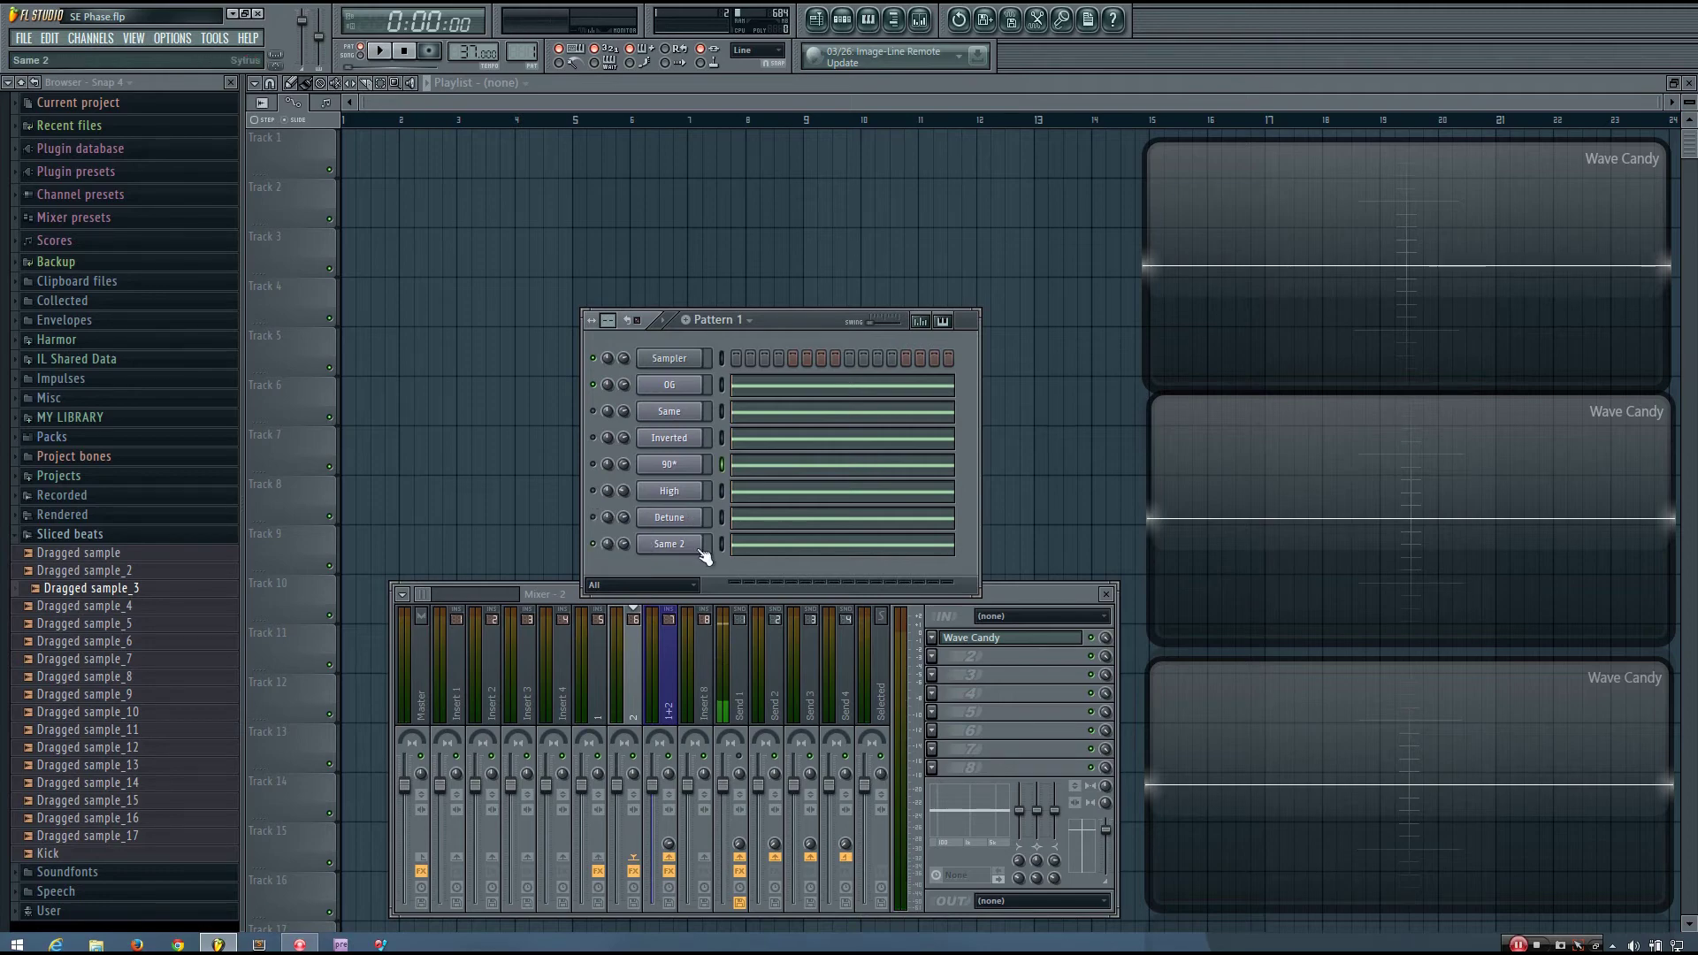
Step: Play Same 2's Sytrus patch against the scopes, then close Sytrus and select mixer track Send 1
left_click(670, 543)
left_click_drag(692, 353, 651, 218)
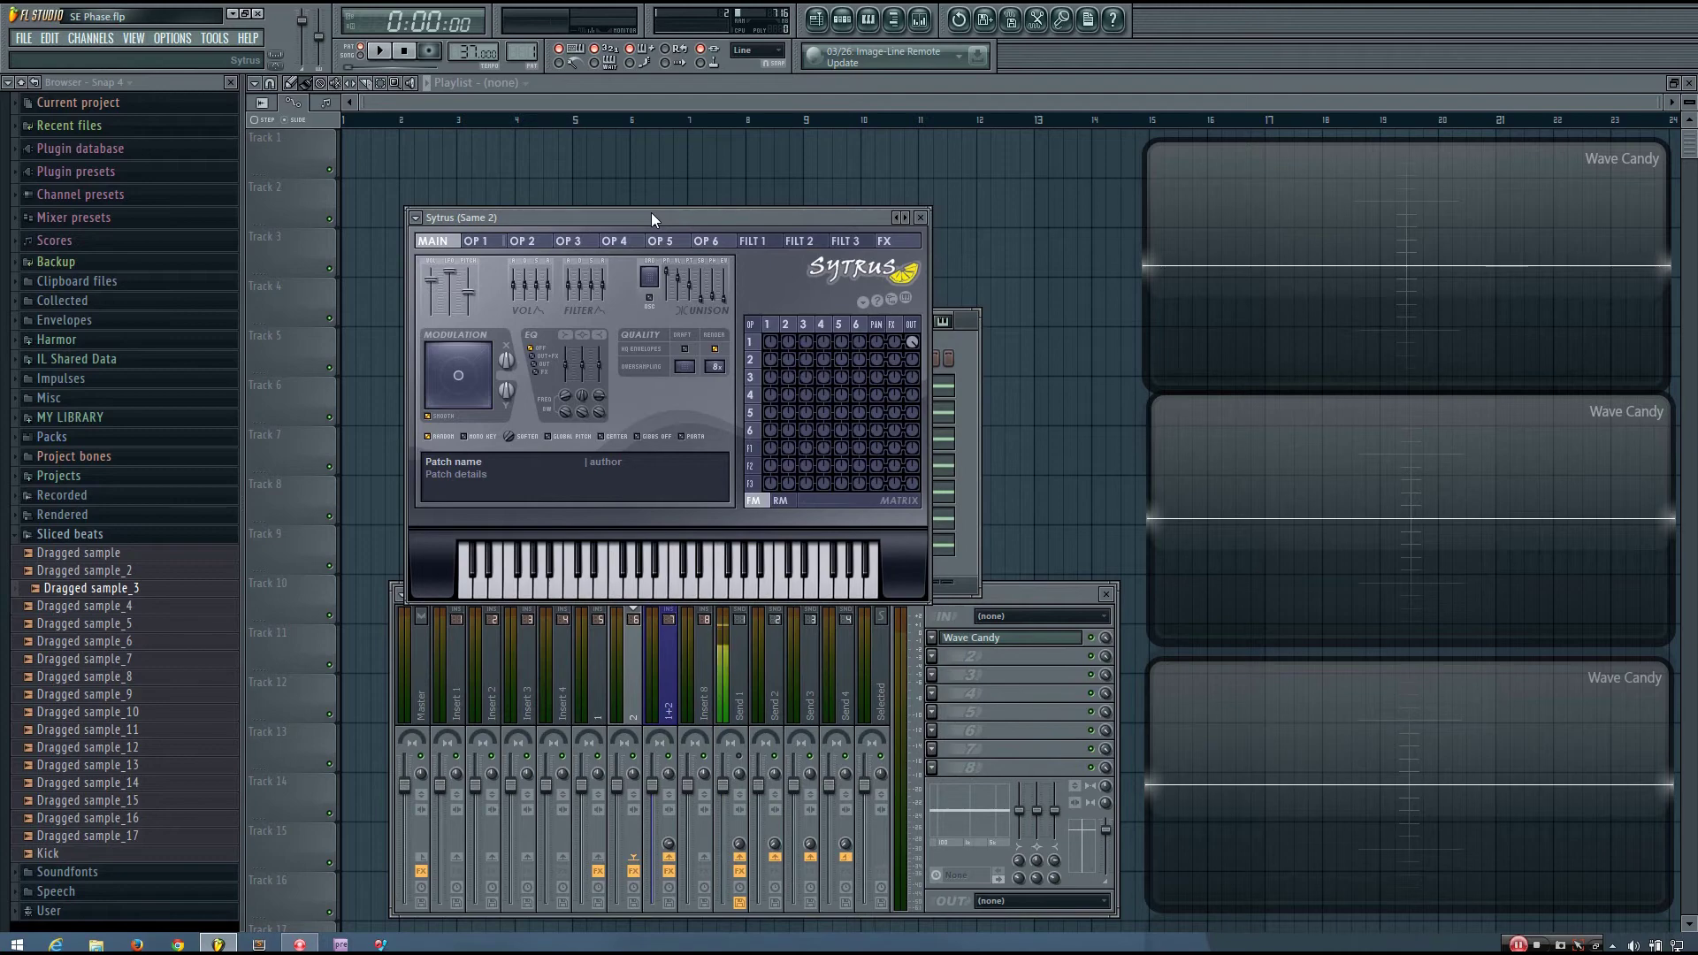
key("space")
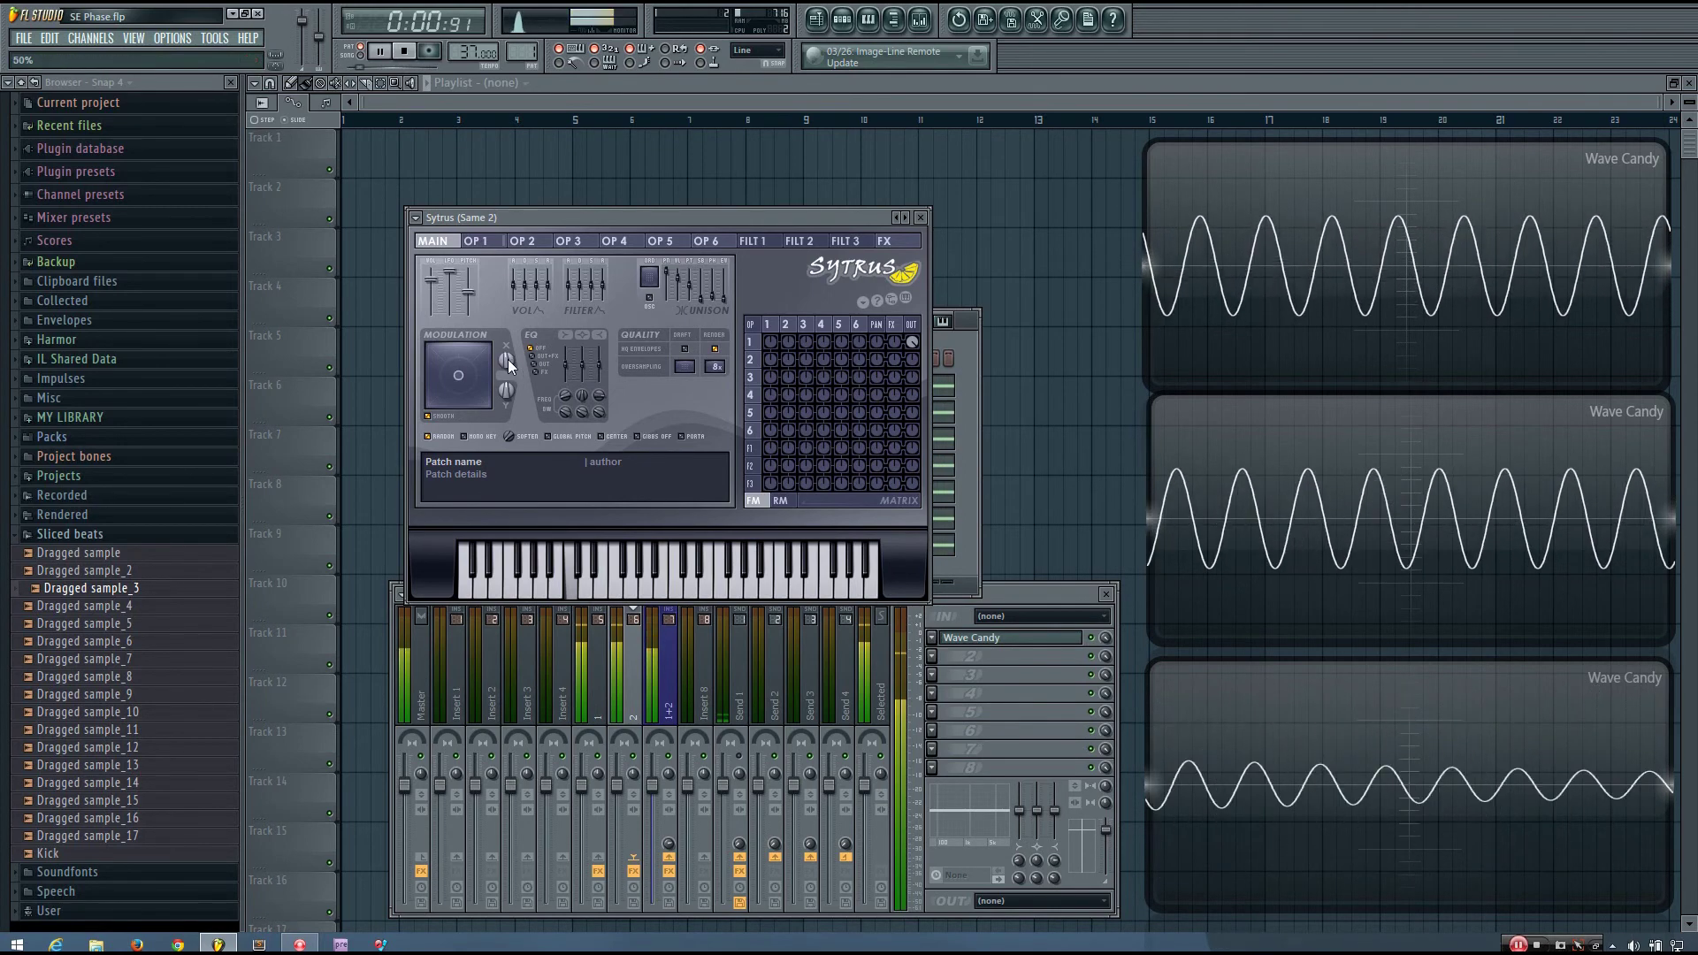
key("space")
left_click(920, 217)
left_click(739, 699)
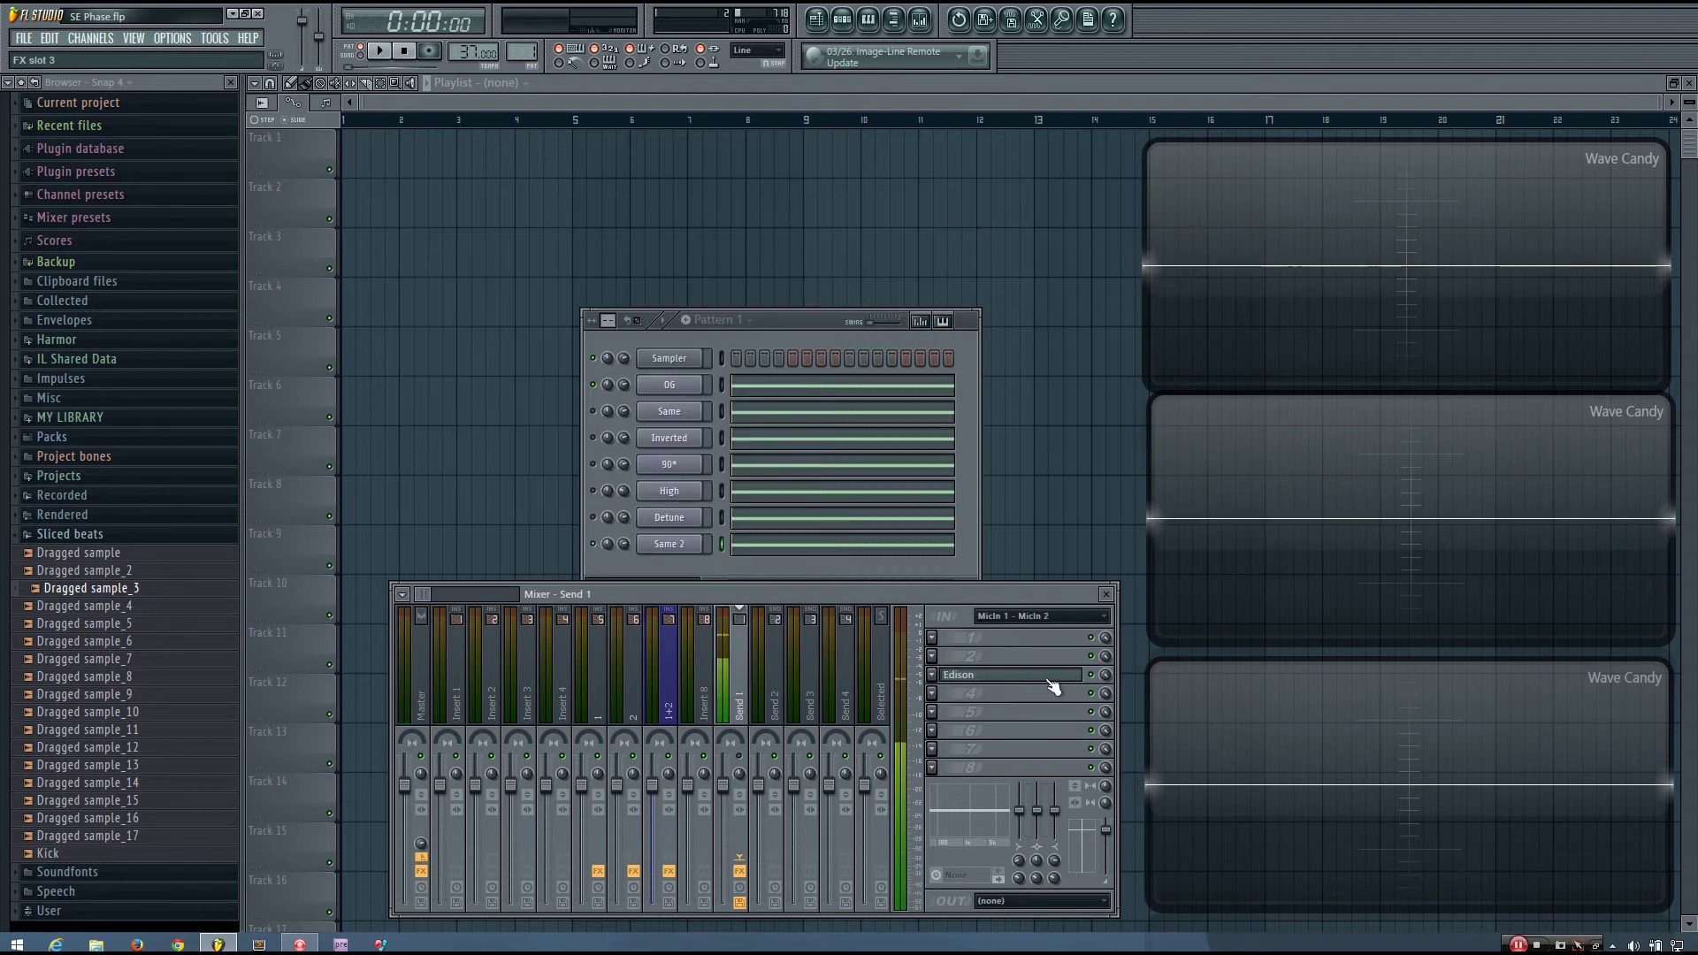